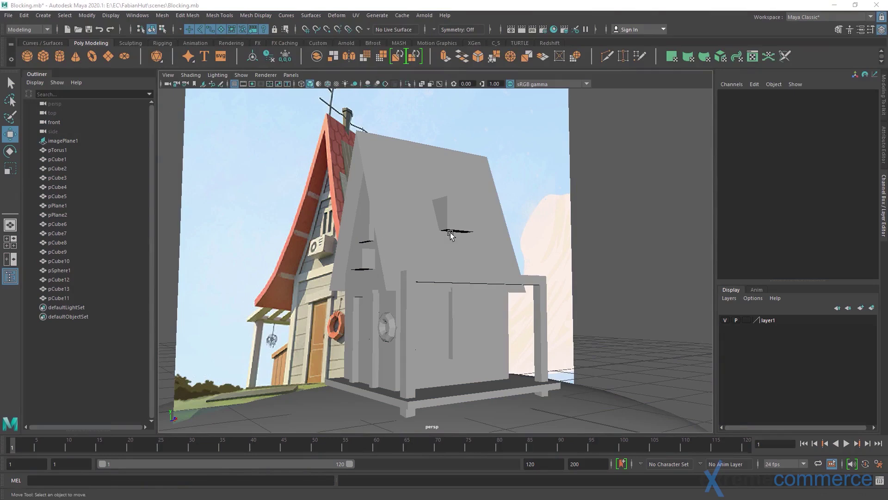
- Hide layer1's grey blocking geometry, leaving the painted concept visible
{"action": "left_click_drag", "start_coordinate": [443, 264], "coordinate": [377, 255]}
{"action": "left_click_drag", "start_coordinate": [377, 254], "coordinate": [392, 260]}
{"action": "left_click_drag", "start_coordinate": [392, 260], "coordinate": [565, 264]}
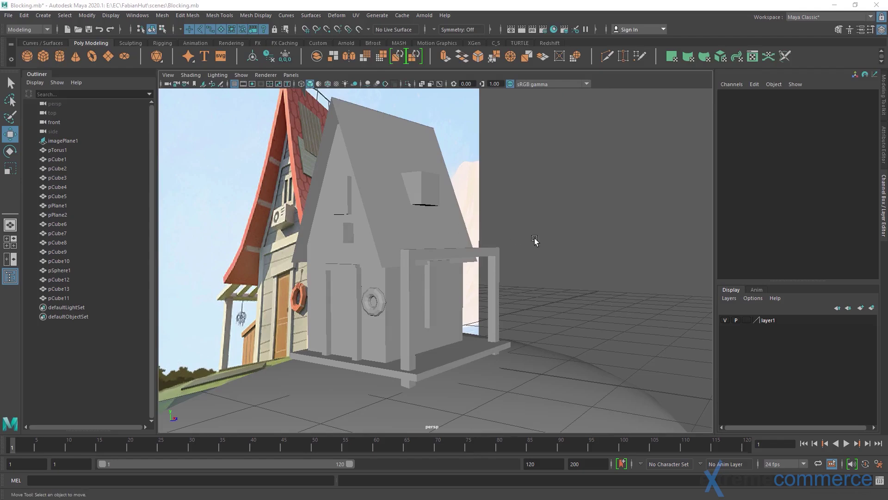
{"action": "left_click_drag", "start_coordinate": [585, 248], "coordinate": [576, 245]}
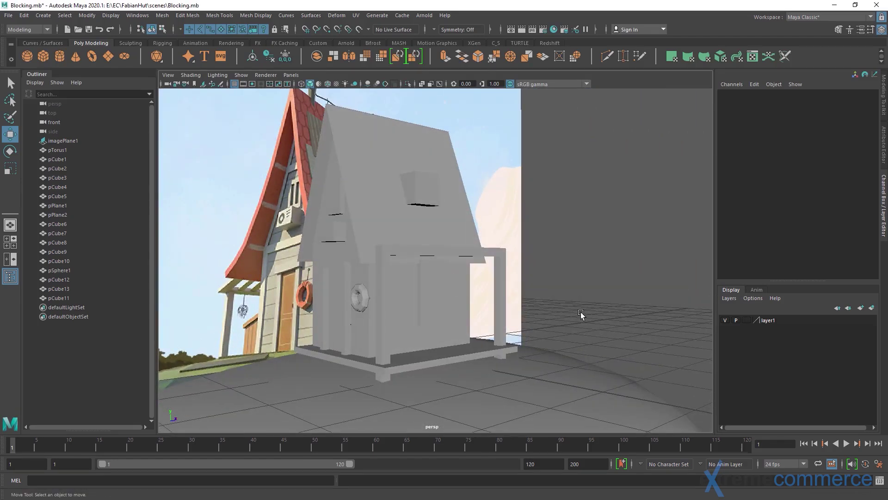
{"action": "left_click", "coordinate": [725, 320]}
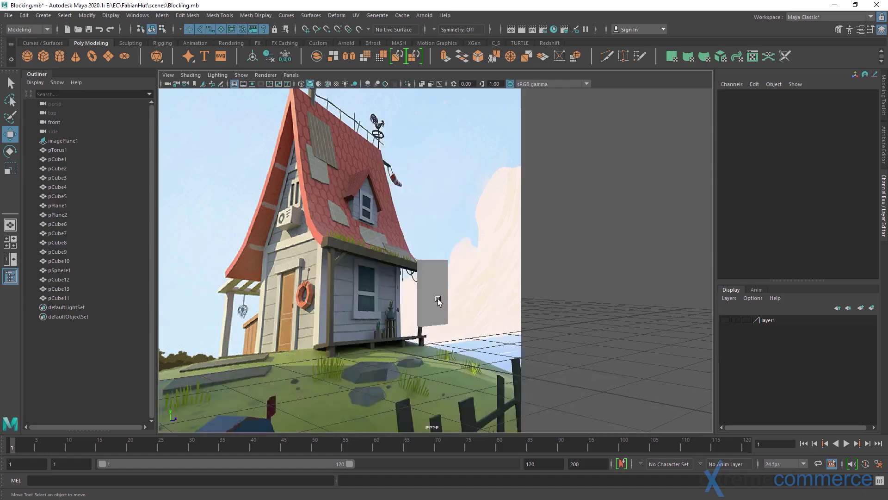
- Select pCube11, the grey panel beside the window
{"action": "scroll", "scroll_direction": "up", "scroll_amount": 3}
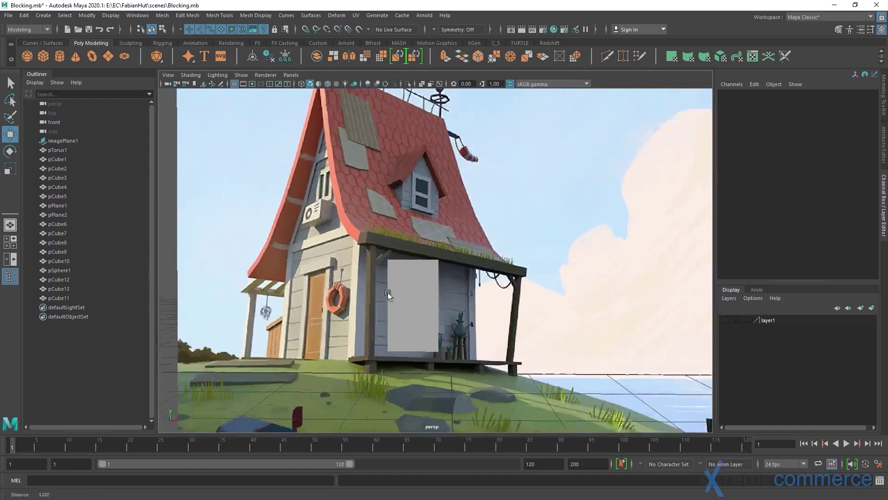
{"action": "scroll", "scroll_direction": "up", "scroll_amount": 3}
{"action": "left_click_drag", "start_coordinate": [406, 313], "coordinate": [390, 292]}
{"action": "left_click", "coordinate": [453, 295]}
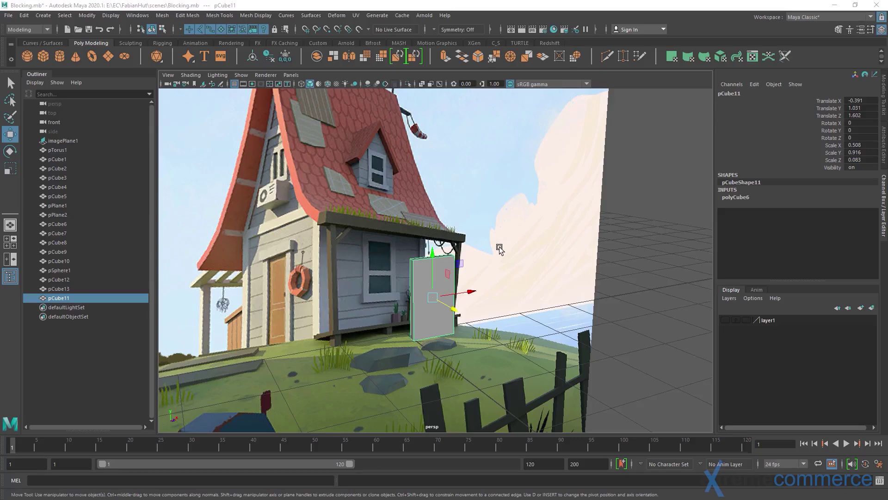
- View pCube11 in front view as wireframe to check it against the window
{"action": "left_click_drag", "start_coordinate": [499, 246], "coordinate": [471, 249]}
{"action": "key", "text": "space"}
{"action": "scroll", "scroll_direction": "down", "scroll_amount": 3}
{"action": "scroll", "scroll_direction": "up", "scroll_amount": 3}
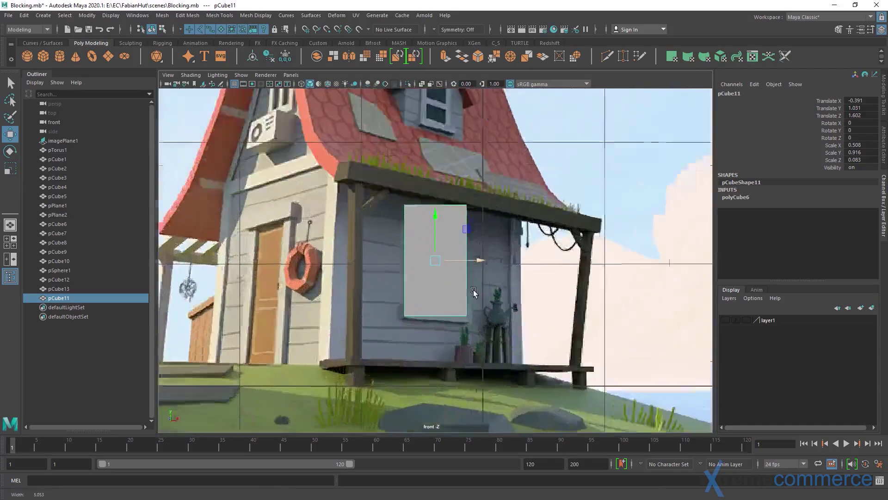
{"action": "key", "text": "4"}
{"action": "scroll", "scroll_direction": "up", "scroll_amount": 3}
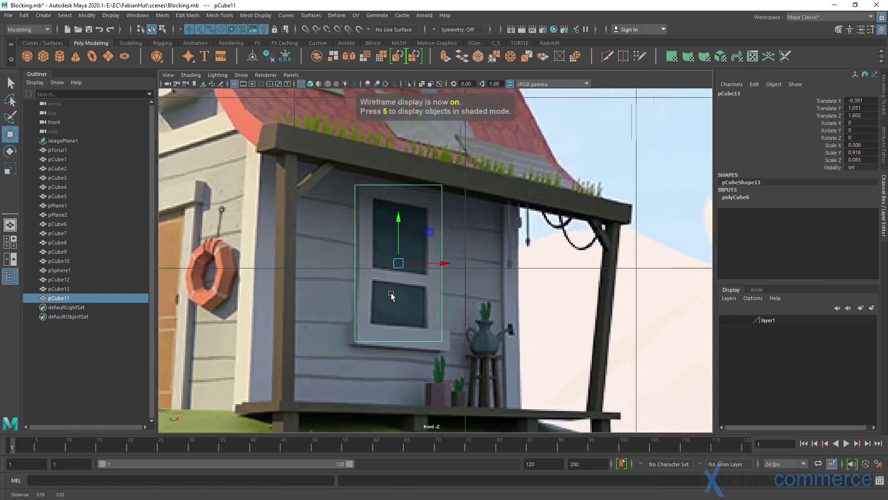
{"action": "scroll", "scroll_direction": "up", "scroll_amount": 3}
{"action": "scroll", "scroll_direction": "up", "scroll_amount": 3}
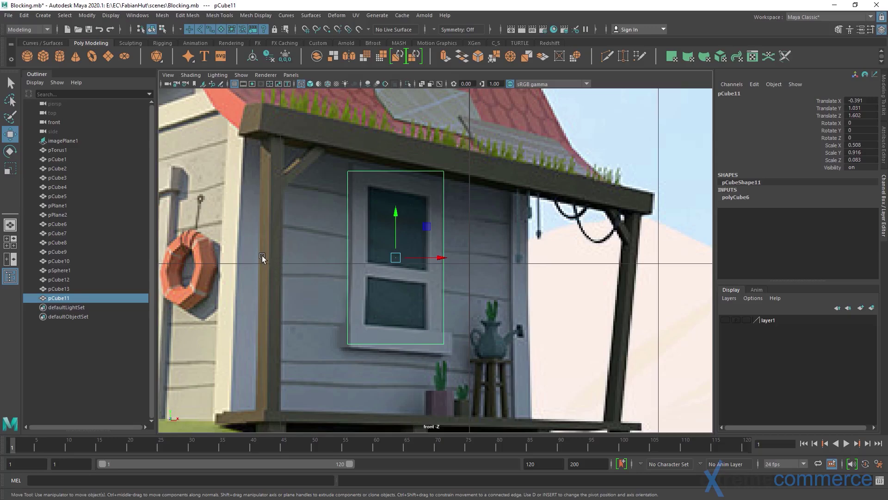
{"action": "scroll", "scroll_direction": "down", "scroll_amount": 3}
{"action": "scroll", "scroll_direction": "down", "scroll_amount": 3}
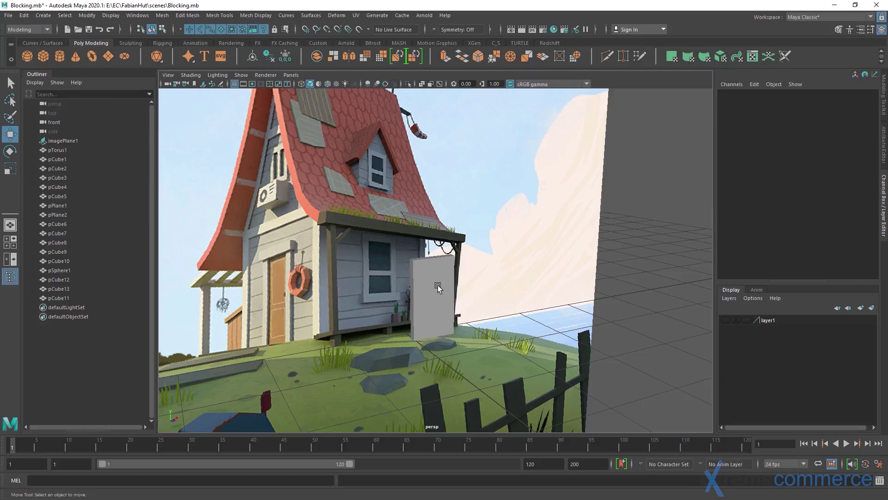
{"action": "left_click", "coordinate": [435, 283]}
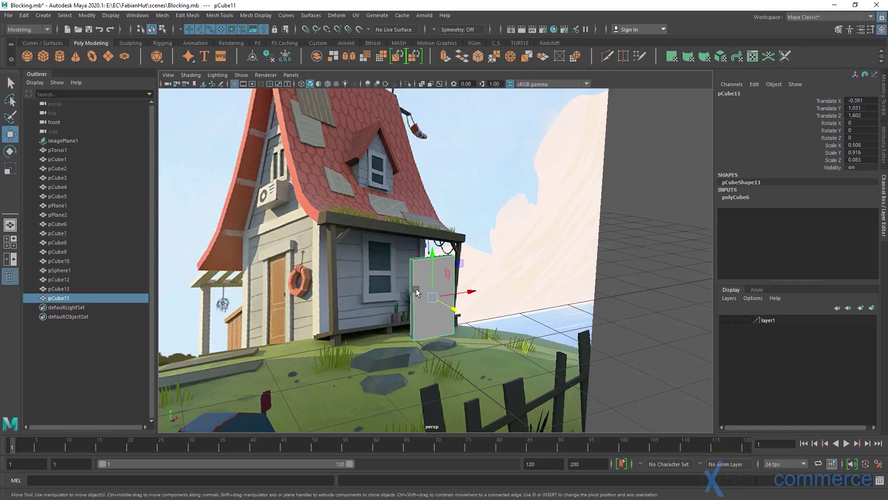
{"action": "left_click_drag", "start_coordinate": [417, 291], "coordinate": [423, 270]}
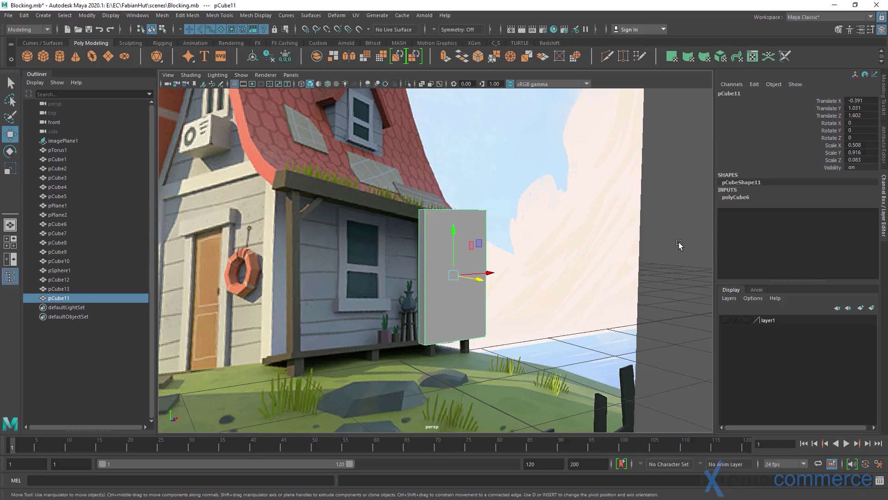
{"action": "left_click", "coordinate": [545, 260]}
{"action": "left_click", "coordinate": [452, 251]}
{"action": "left_click_drag", "start_coordinate": [437, 268], "coordinate": [422, 267]}
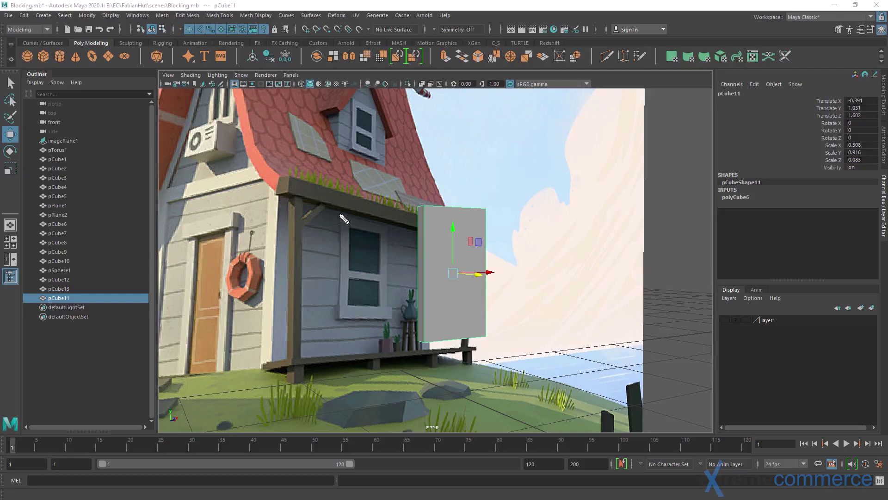
- Sketch the window frame outline, middle bar and two pane borders with the annotation pen
{"action": "left_click_drag", "start_coordinate": [340, 215], "coordinate": [350, 219]}
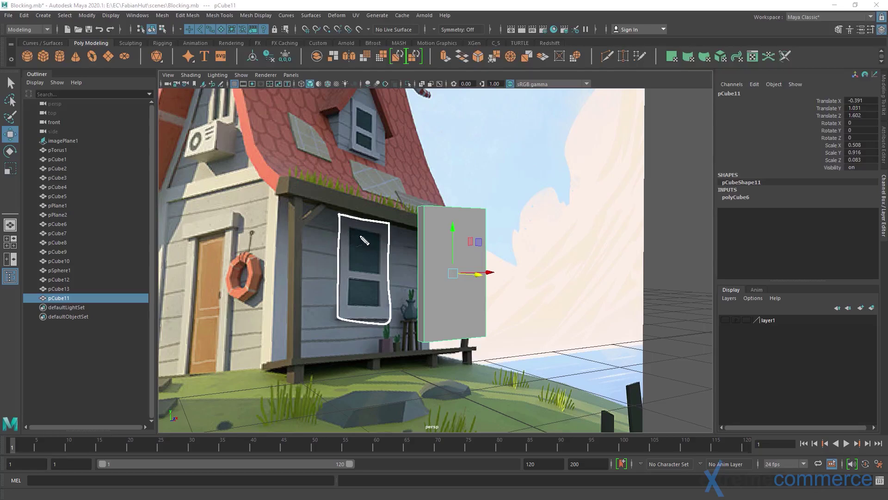
{"action": "left_click_drag", "start_coordinate": [421, 206], "coordinate": [422, 207]}
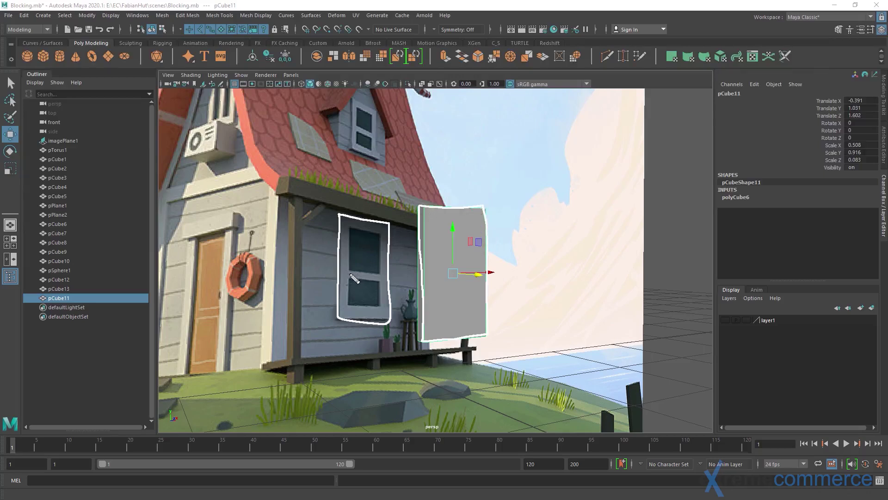
{"action": "left_click_drag", "start_coordinate": [342, 277], "coordinate": [420, 299]}
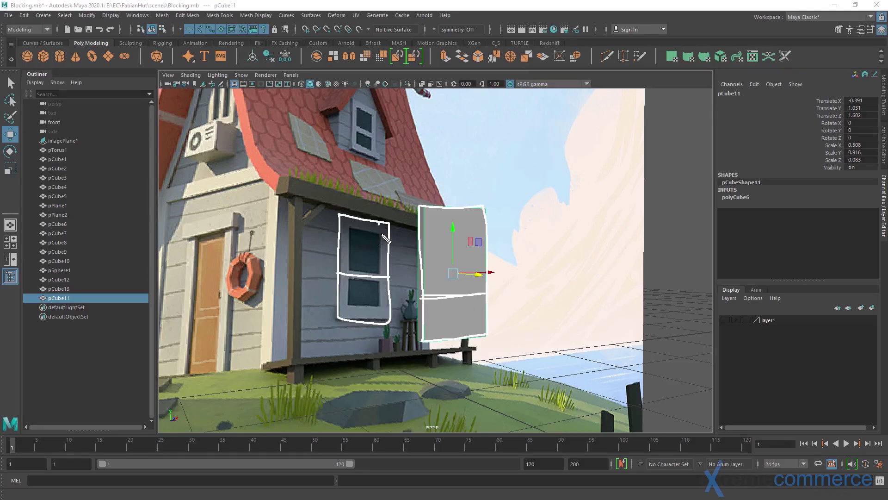
{"action": "left_click_drag", "start_coordinate": [383, 236], "coordinate": [380, 236]}
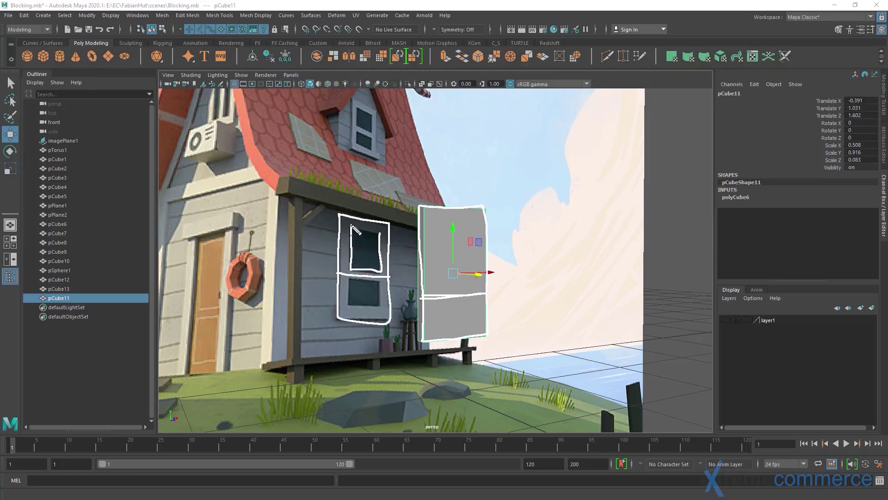
{"action": "left_click_drag", "start_coordinate": [355, 287], "coordinate": [367, 287]}
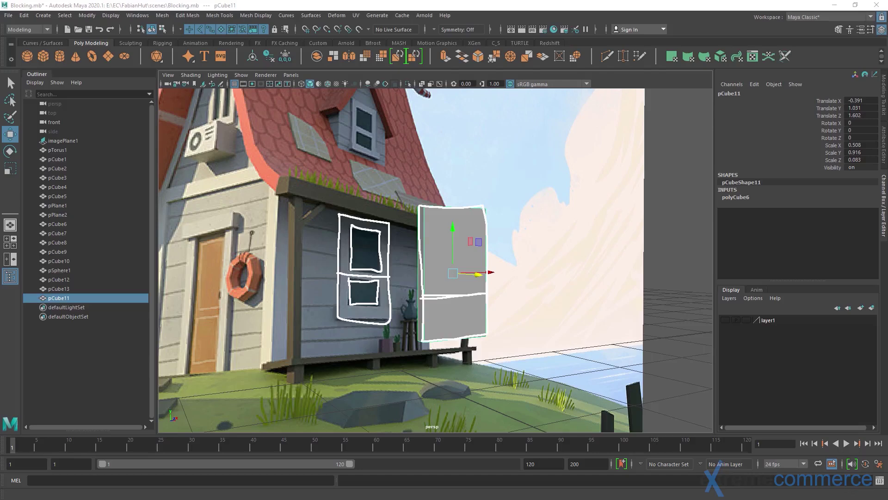
{"action": "key", "text": "Escape"}
- Insert a horizontal edge loop across pCube11 with Quad Draw, then return to Move
{"action": "left_click_drag", "start_coordinate": [389, 250], "coordinate": [509, 194]}
{"action": "left_click", "coordinate": [838, 29]}
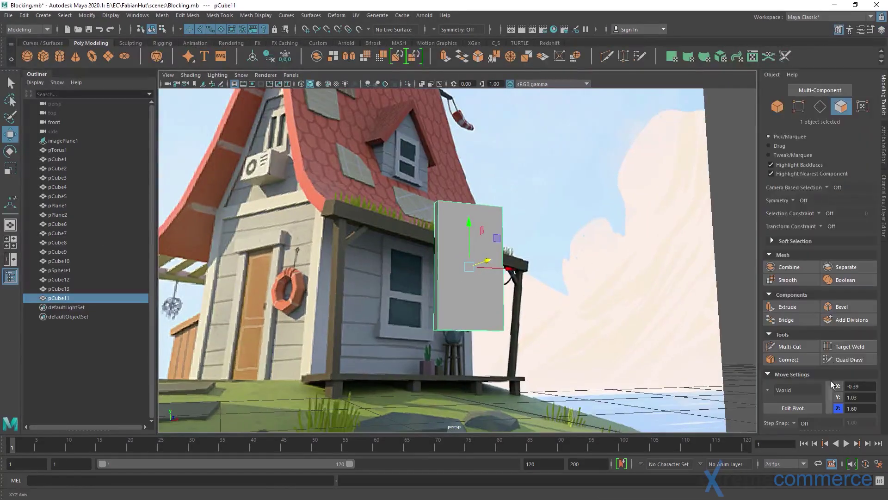
{"action": "left_click", "coordinate": [849, 360]}
{"action": "left_click_drag", "start_coordinate": [487, 280], "coordinate": [459, 299]}
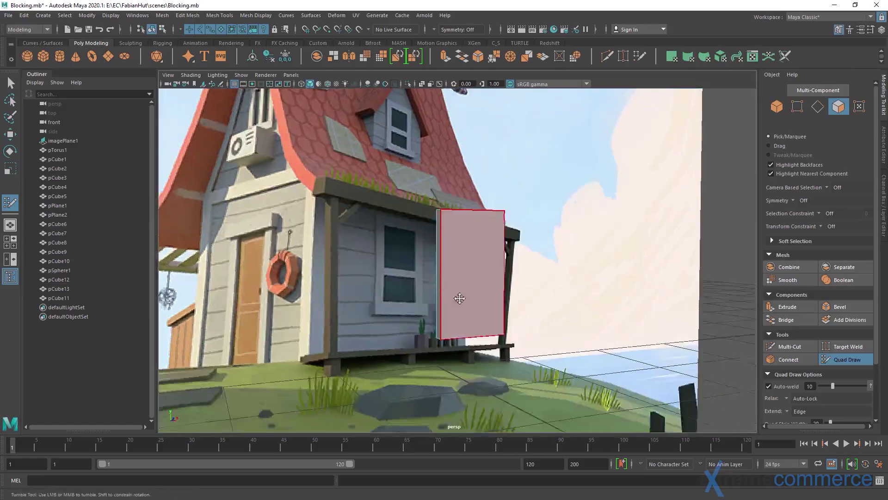
{"action": "left_click_drag", "start_coordinate": [459, 298], "coordinate": [436, 296]}
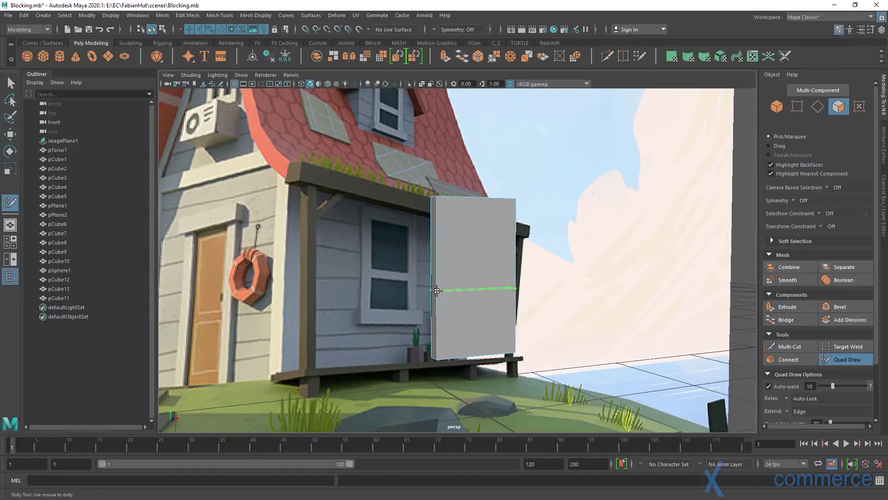
{"action": "left_click", "coordinate": [436, 290]}
{"action": "key", "text": "w"}
- Orbit to a side view of pCube11 to inspect the new edge loop
{"action": "left_click_drag", "start_coordinate": [460, 323], "coordinate": [473, 296]}
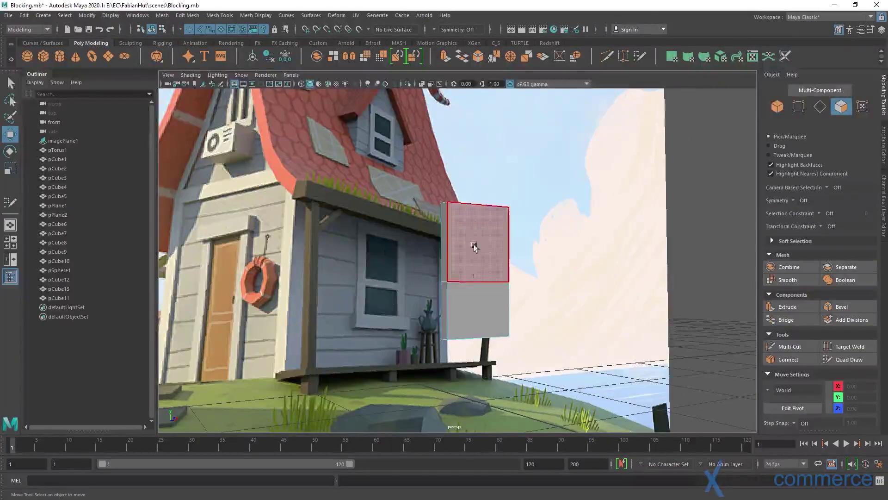
{"action": "left_click_drag", "start_coordinate": [472, 298], "coordinate": [512, 297]}
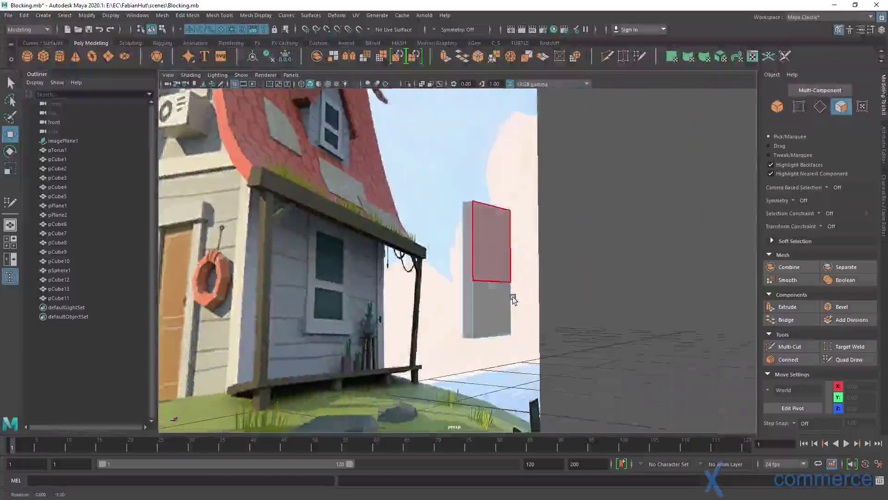
{"action": "scroll", "scroll_direction": "up", "scroll_amount": 3}
{"action": "scroll", "scroll_direction": "down", "scroll_amount": 3}
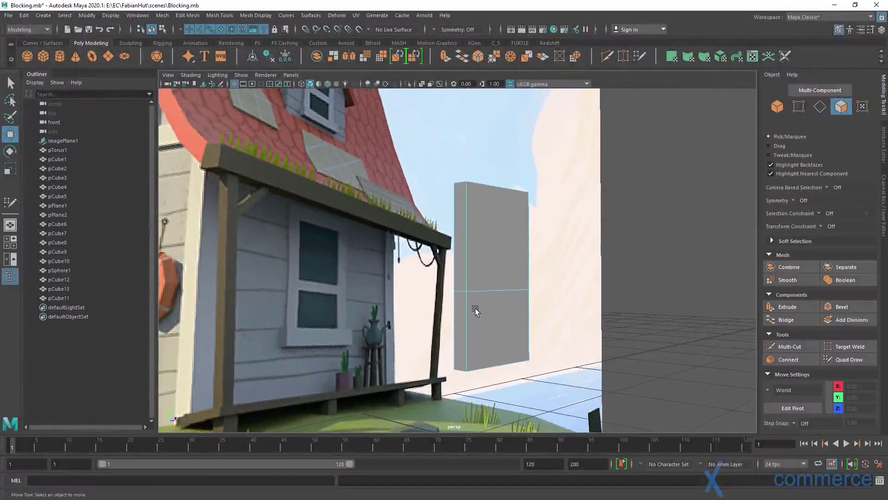
{"action": "scroll", "scroll_direction": "down", "scroll_amount": 3}
{"action": "scroll", "scroll_direction": "down", "scroll_amount": 3}
{"action": "scroll", "scroll_direction": "down", "scroll_amount": 3}
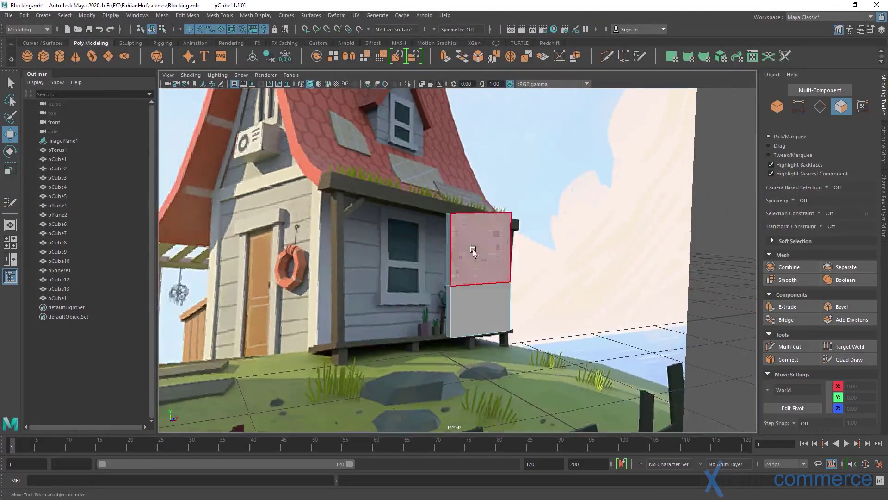
- Inset the panel's two front faces separately with Keep Faces Together off
{"action": "left_click", "coordinate": [472, 306]}
{"action": "left_click", "coordinate": [468, 264]}
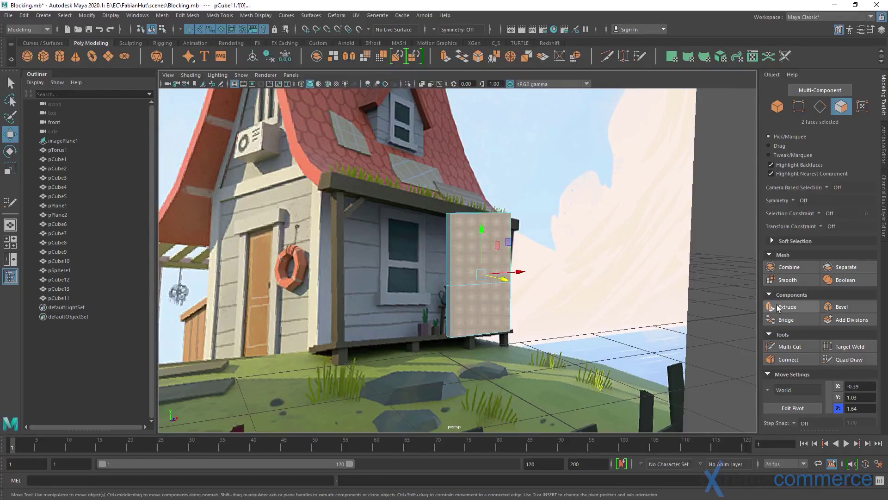
{"action": "left_click", "coordinate": [809, 306]}
{"action": "left_click_drag", "start_coordinate": [537, 255], "coordinate": [601, 240]}
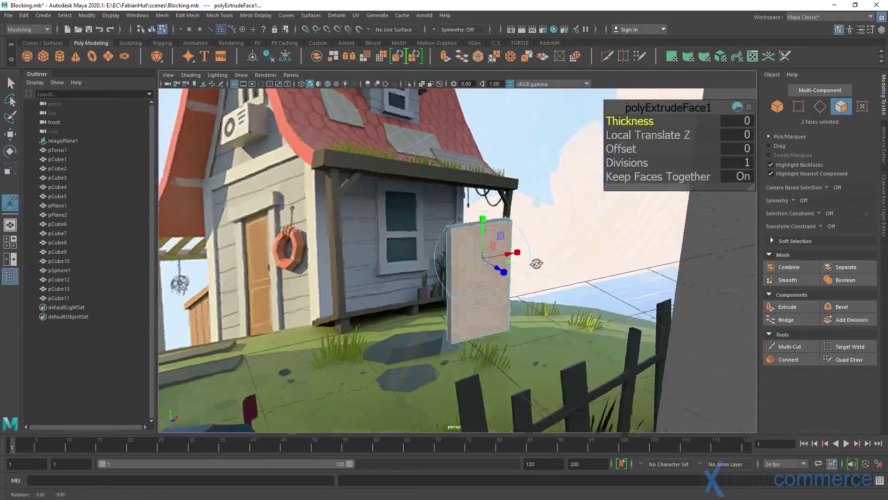
{"action": "left_click", "coordinate": [743, 177]}
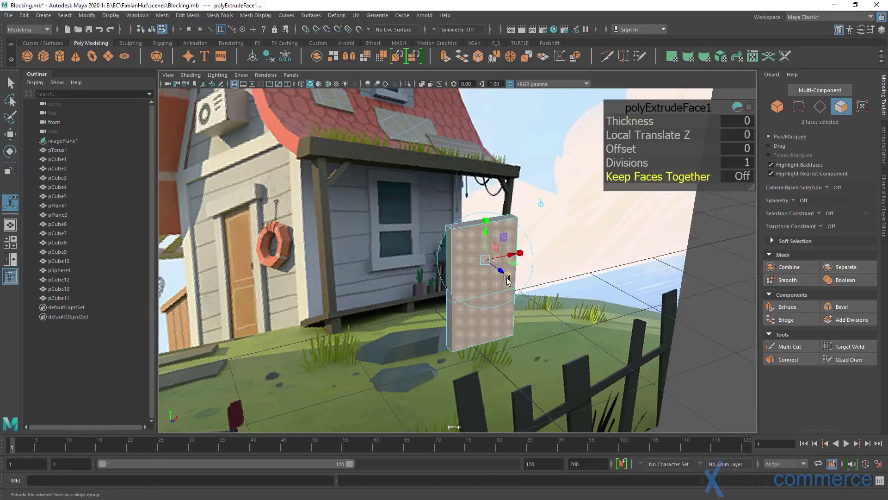
{"action": "left_click_drag", "start_coordinate": [484, 260], "coordinate": [511, 252]}
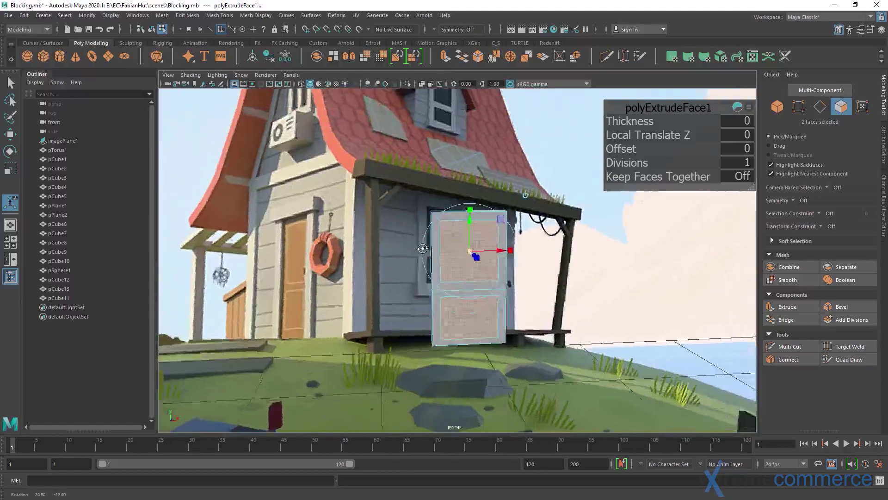
{"action": "scroll", "scroll_direction": "up", "scroll_amount": 3}
{"action": "key", "text": "q"}
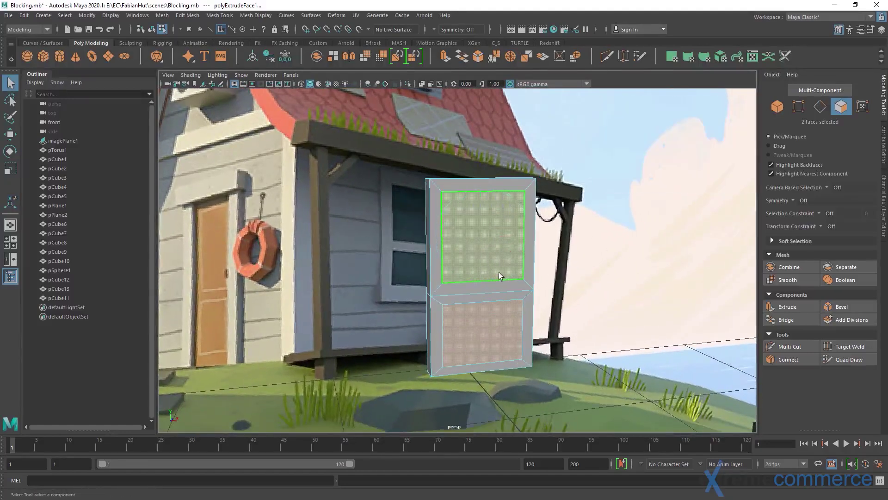
- Scale the middle divider vertex rows down in Y to narrow the rail
{"action": "left_click_drag", "start_coordinate": [498, 272], "coordinate": [507, 246]}
{"action": "left_click_drag", "start_coordinate": [496, 235], "coordinate": [444, 240]}
{"action": "left_click_drag", "start_coordinate": [444, 240], "coordinate": [452, 245]}
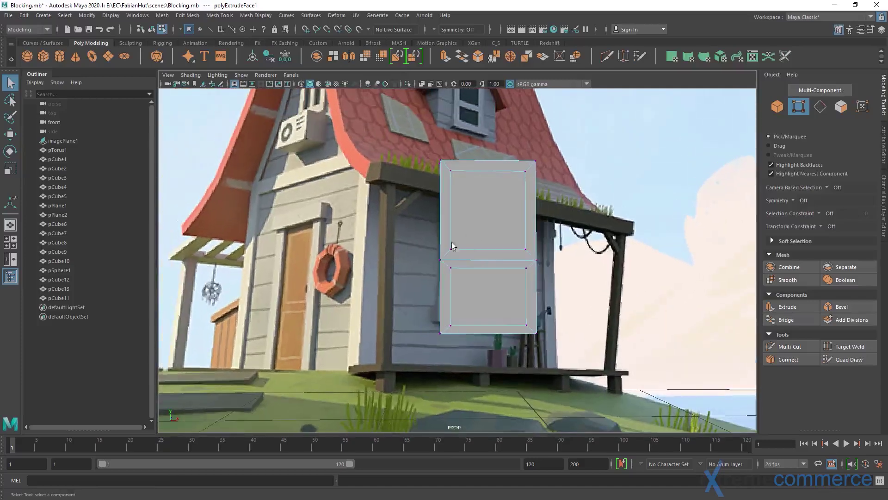
{"action": "left_click_drag", "start_coordinate": [448, 276], "coordinate": [547, 290]}
{"action": "key", "text": "r"}
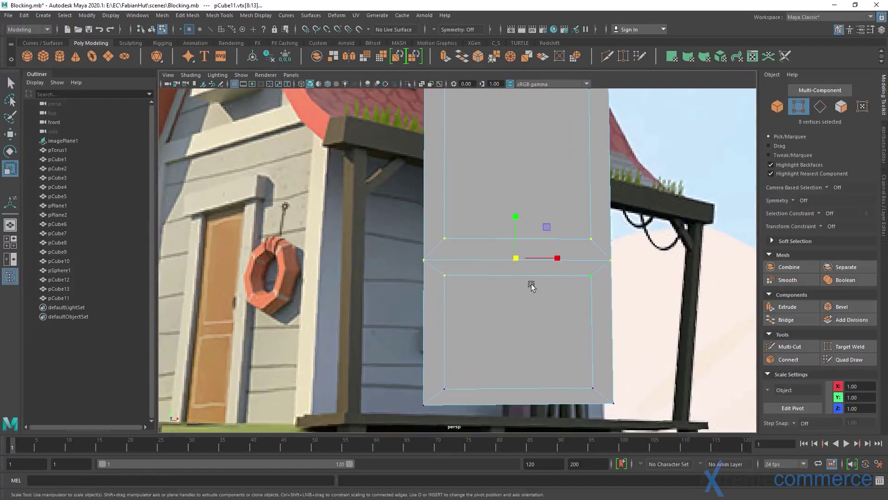
{"action": "left_click_drag", "start_coordinate": [517, 221], "coordinate": [516, 227]}
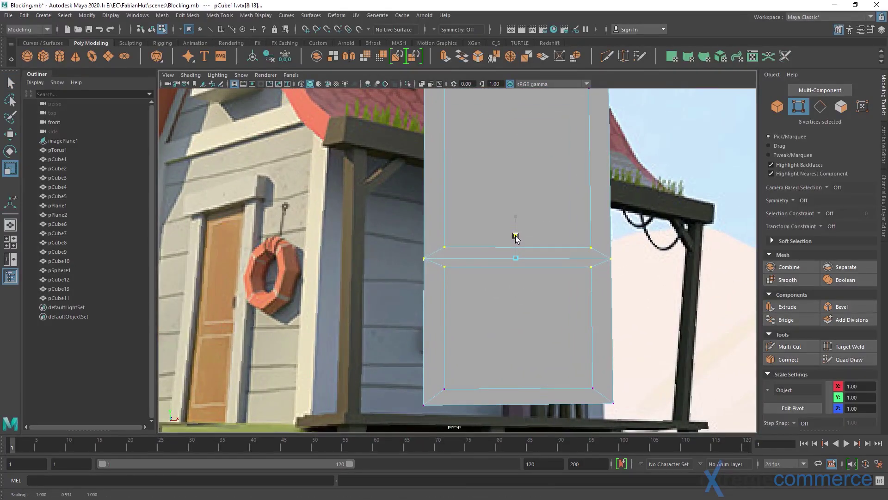
{"action": "left_click_drag", "start_coordinate": [516, 237], "coordinate": [462, 240]}
{"action": "left_click_drag", "start_coordinate": [463, 240], "coordinate": [441, 239]}
{"action": "key", "text": "q"}
{"action": "key", "text": "F8"}
{"action": "left_click_drag", "start_coordinate": [441, 238], "coordinate": [513, 210]}
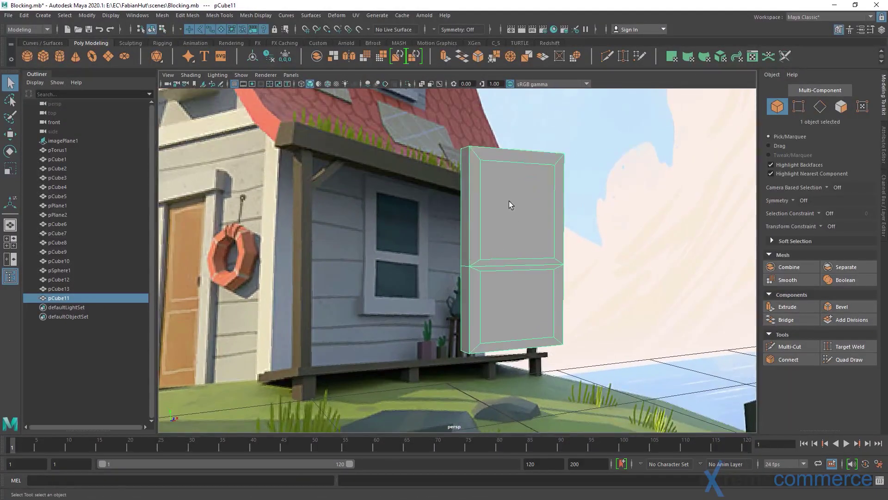
- Extrude both panel faces inward with Local Translate Z about -0.029
{"action": "key", "text": "F11"}
{"action": "left_click", "coordinate": [509, 246]}
{"action": "left_click", "coordinate": [521, 303]}
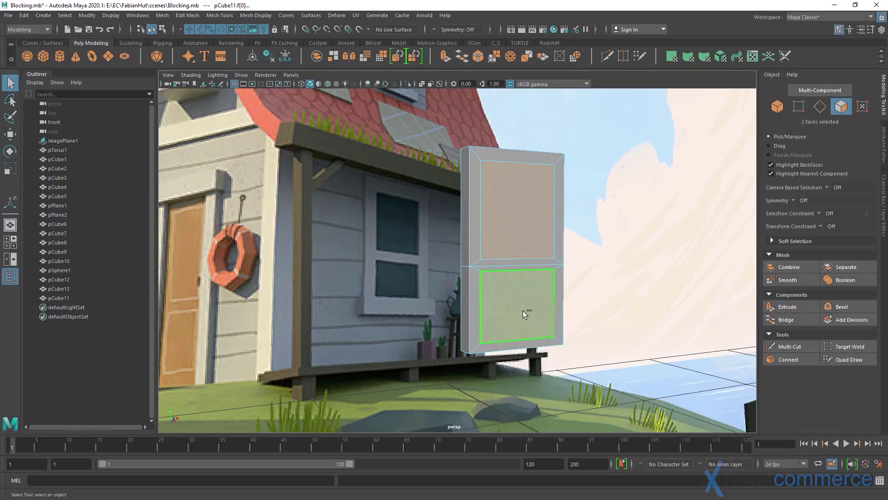
{"action": "left_click_drag", "start_coordinate": [523, 310], "coordinate": [543, 249]}
{"action": "left_click", "coordinate": [788, 306]}
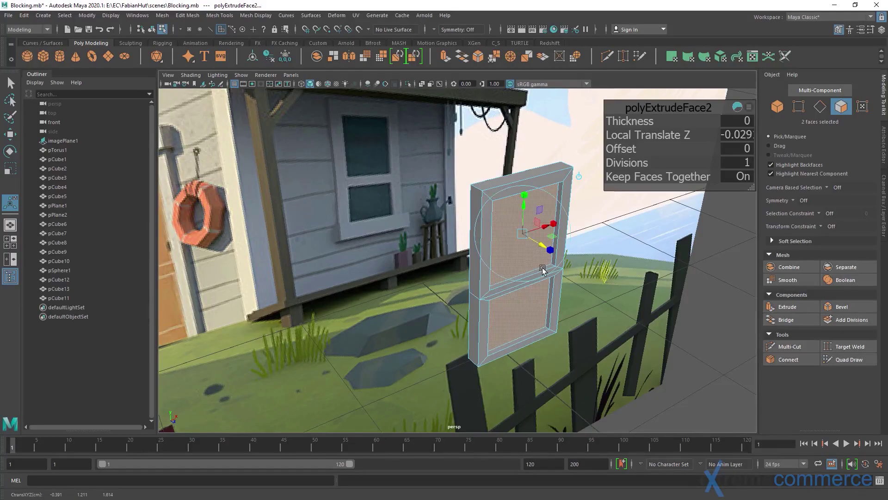
{"action": "left_click_drag", "start_coordinate": [562, 273], "coordinate": [509, 250]}
{"action": "key", "text": "q"}
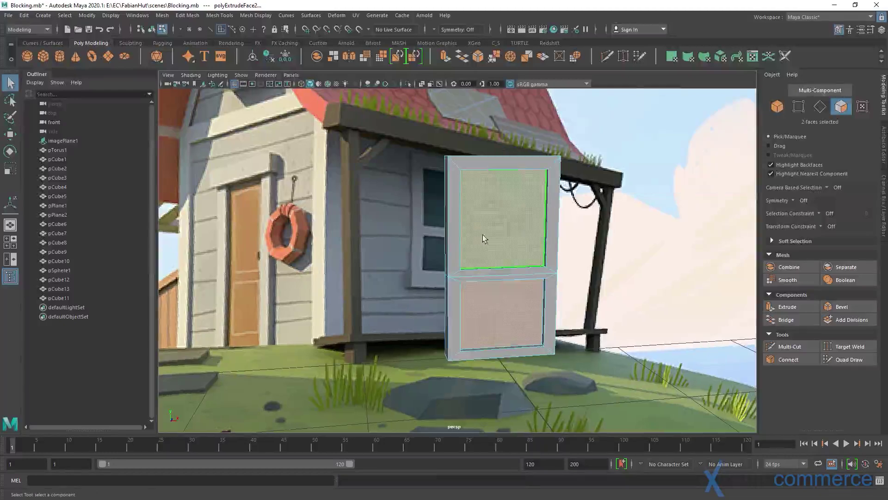
- Return to Object mode and inspect the recessed panels from several angles
{"action": "left_click_drag", "start_coordinate": [483, 238], "coordinate": [535, 215]}
{"action": "left_click_drag", "start_coordinate": [534, 215], "coordinate": [595, 198]}
{"action": "left_click", "coordinate": [674, 244]}
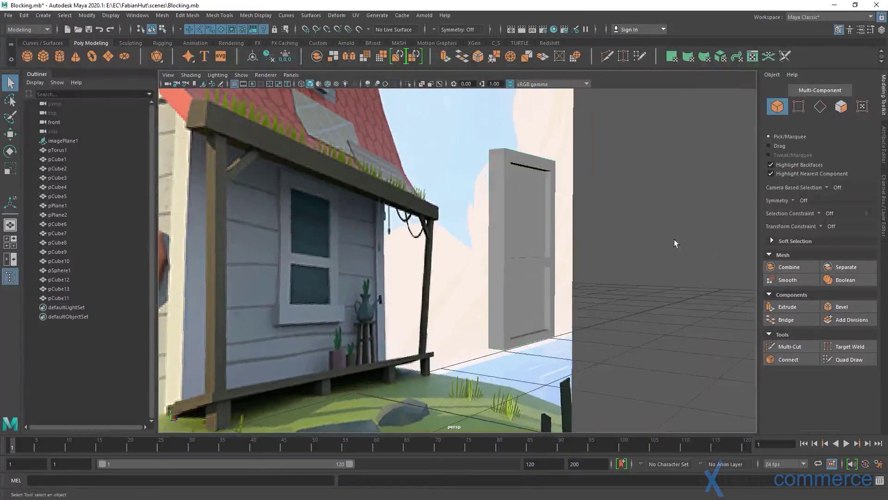
{"action": "left_click_drag", "start_coordinate": [674, 244], "coordinate": [444, 259]}
{"action": "left_click", "coordinate": [504, 260]}
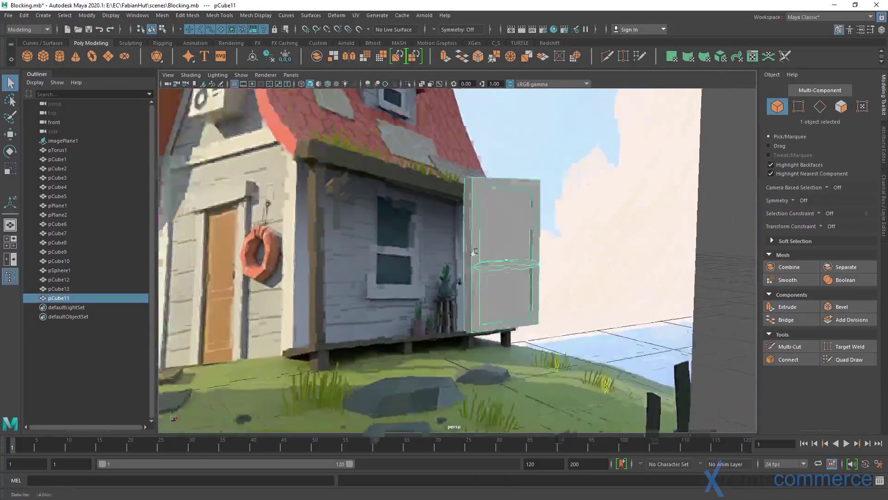
{"action": "left_click_drag", "start_coordinate": [444, 259], "coordinate": [485, 276]}
{"action": "left_click_drag", "start_coordinate": [485, 276], "coordinate": [433, 290]}
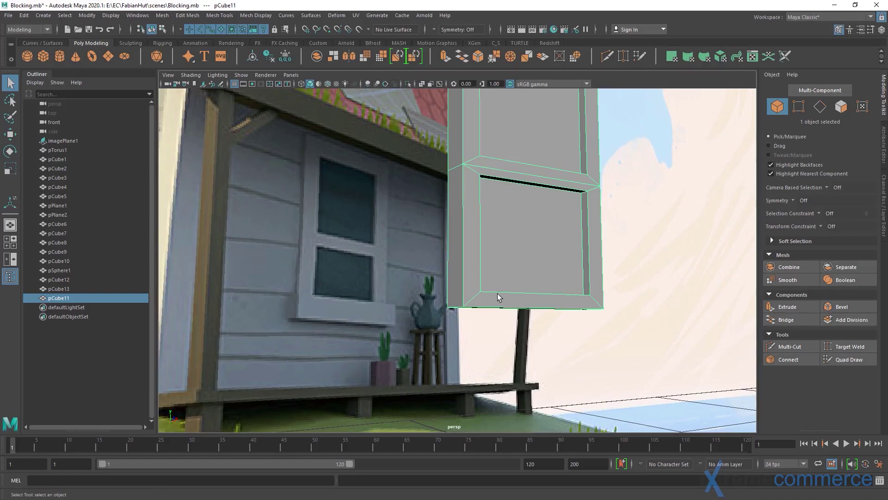
{"action": "left_click_drag", "start_coordinate": [497, 296], "coordinate": [504, 258]}
- Extrude the door's bottom face downward to lengthen the slab
{"action": "left_click_drag", "start_coordinate": [519, 245], "coordinate": [520, 267]}
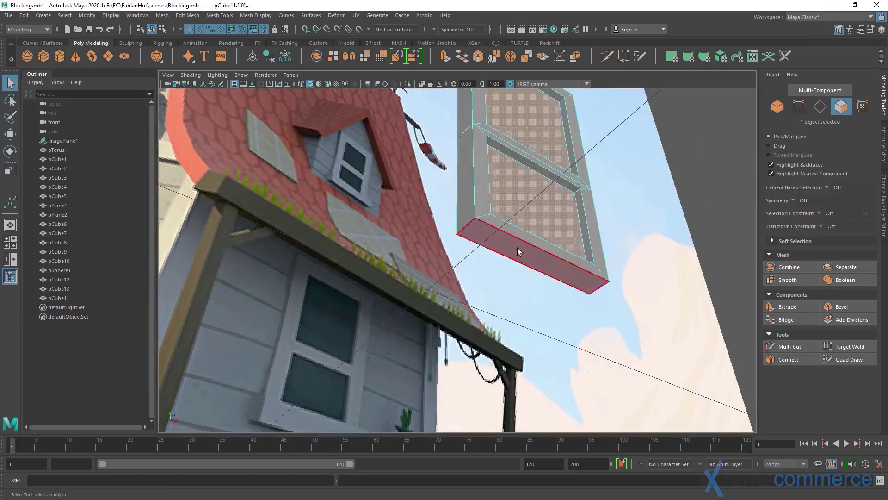
{"action": "left_click", "coordinate": [525, 262]}
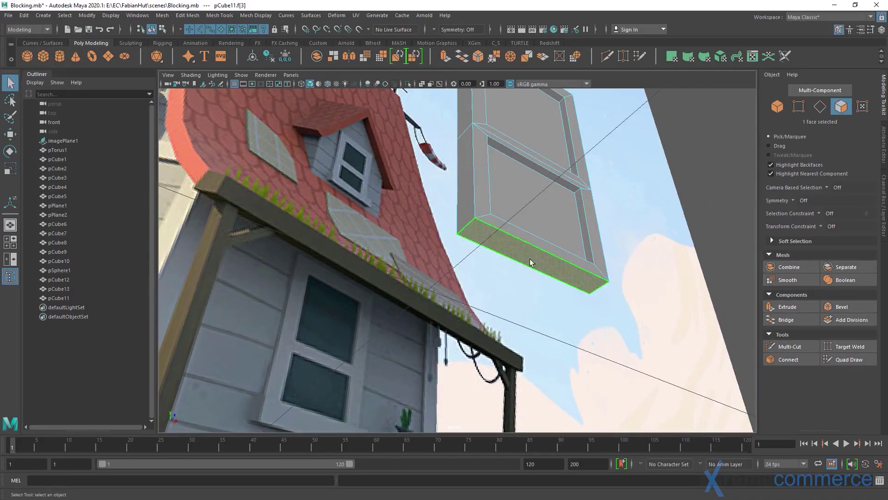
{"action": "left_click_drag", "start_coordinate": [530, 263], "coordinate": [524, 257]}
{"action": "left_click", "coordinate": [786, 307]}
{"action": "left_click_drag", "start_coordinate": [586, 298], "coordinate": [513, 372]}
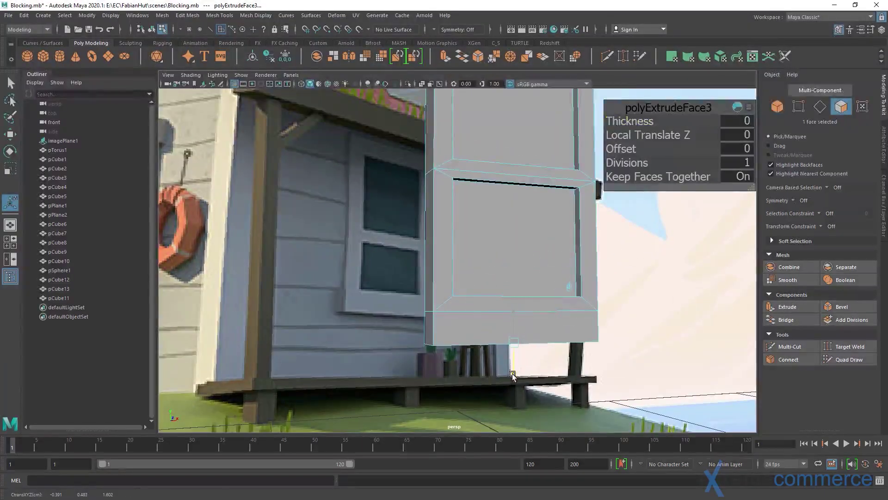
{"action": "left_click_drag", "start_coordinate": [549, 313], "coordinate": [491, 283]}
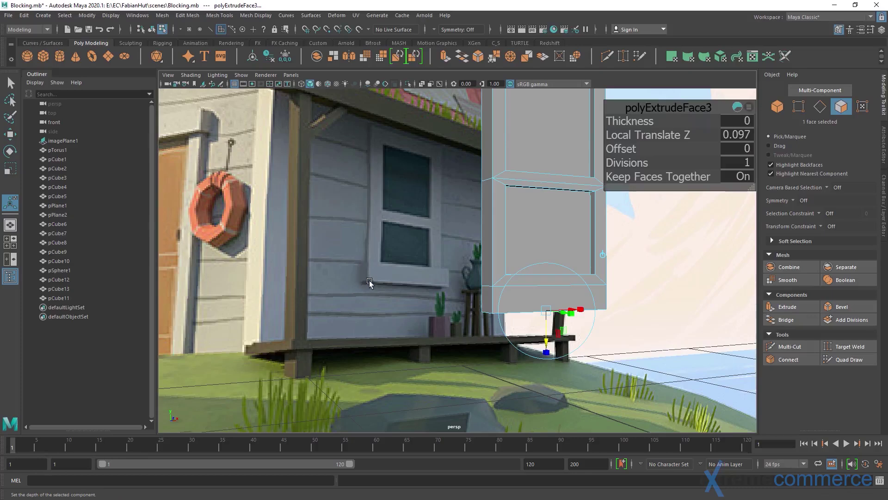
- Extrude the two faces at the door's foot outward into a base
{"action": "left_click", "coordinate": [486, 304]}
{"action": "left_click_drag", "start_coordinate": [581, 293], "coordinate": [665, 251]}
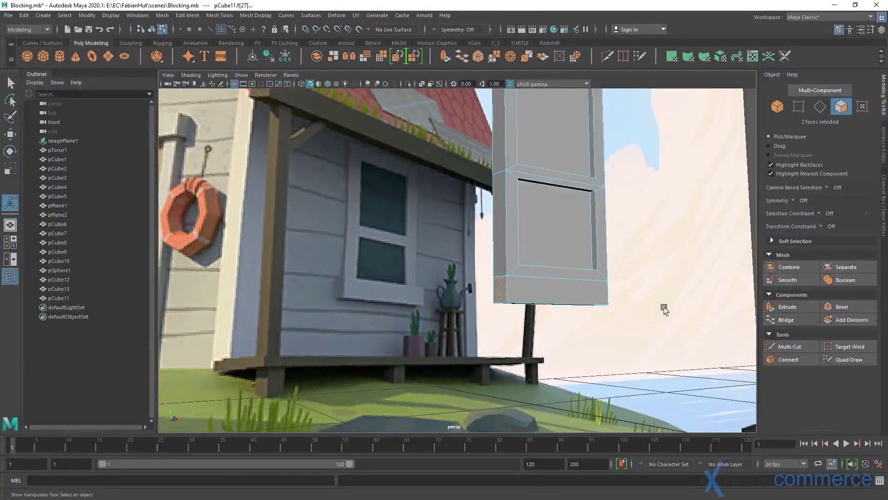
{"action": "left_click", "coordinate": [792, 309]}
{"action": "left_click_drag", "start_coordinate": [647, 305], "coordinate": [537, 321]}
{"action": "left_click_drag", "start_coordinate": [451, 351], "coordinate": [523, 291]}
{"action": "left_click_drag", "start_coordinate": [642, 300], "coordinate": [613, 297]}
- Extrude the base's two end faces outward as well
{"action": "left_click", "coordinate": [458, 312]}
{"action": "left_click", "coordinate": [613, 304]}
{"action": "left_click", "coordinate": [792, 308]}
{"action": "key", "text": "q"}
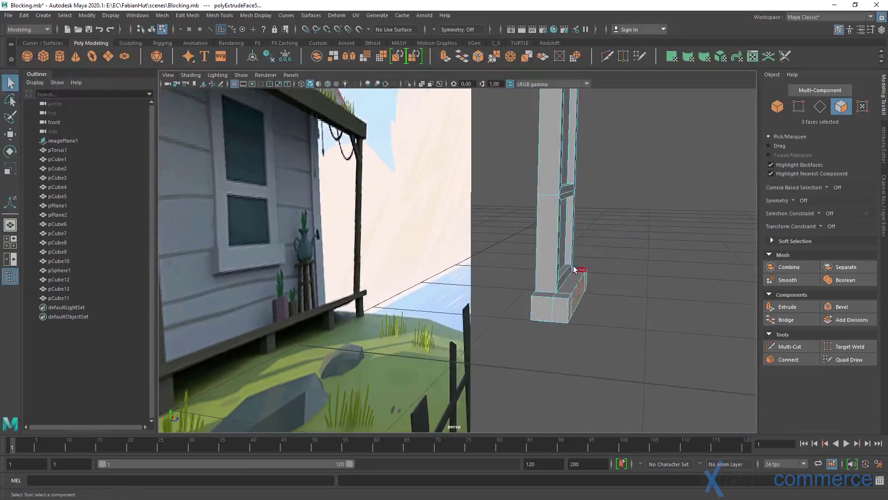
- Return to Object mode, inspect the door slab, and create a new polygon cube
{"action": "left_click_drag", "start_coordinate": [573, 235], "coordinate": [621, 237]}
{"action": "left_click_drag", "start_coordinate": [562, 250], "coordinate": [627, 196]}
{"action": "left_click", "coordinate": [647, 206]}
{"action": "left_click_drag", "start_coordinate": [651, 209], "coordinate": [520, 202]}
{"action": "left_click", "coordinate": [445, 236]}
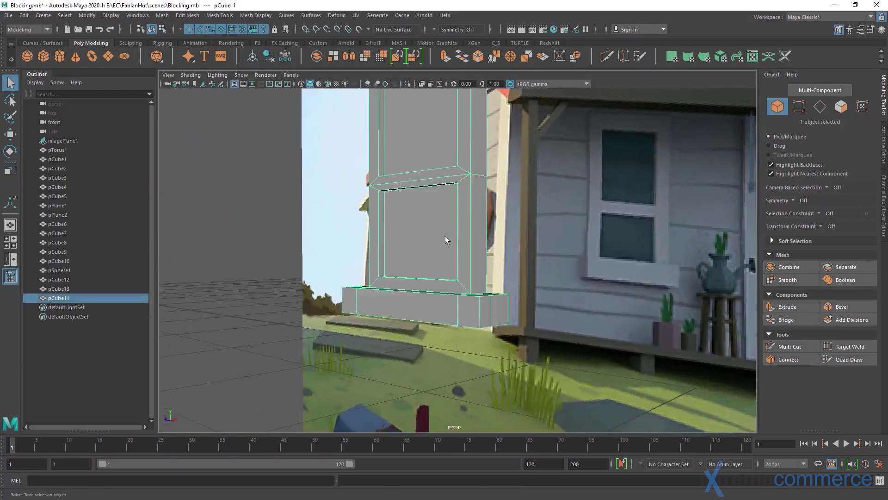
{"action": "left_click_drag", "start_coordinate": [445, 236], "coordinate": [601, 298]}
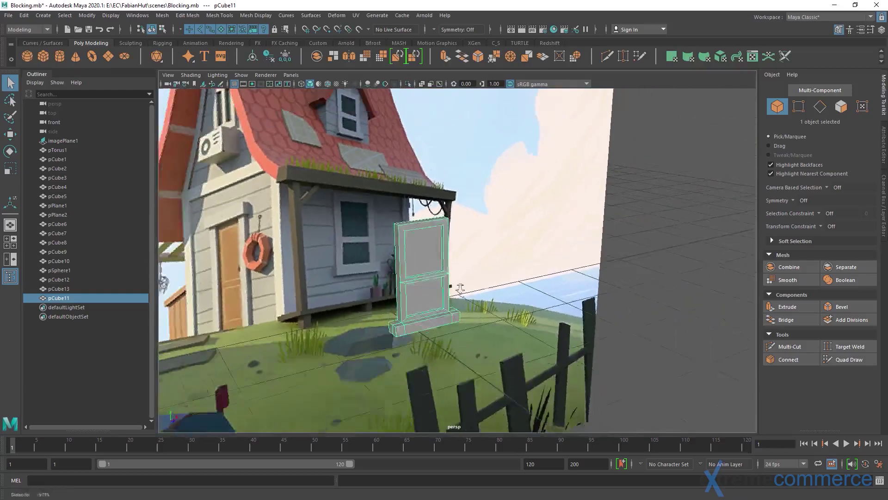
{"action": "left_click", "coordinate": [622, 300]}
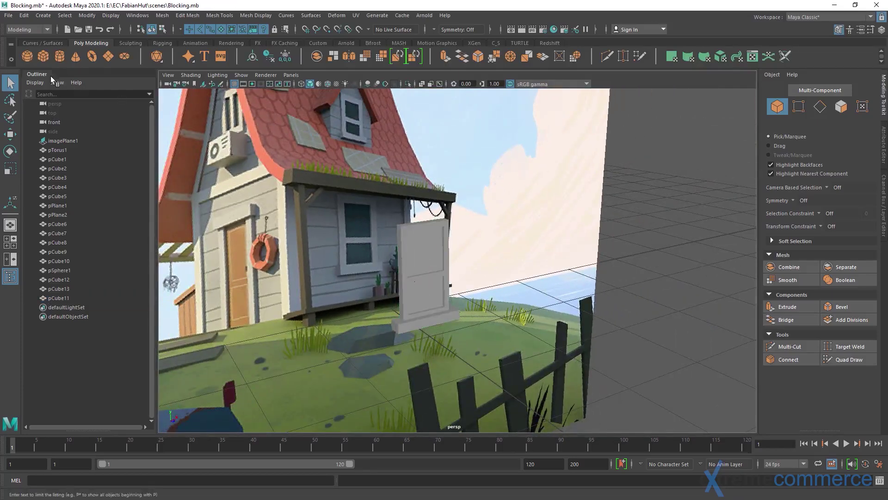
{"action": "left_click", "coordinate": [45, 57]}
- Scale and move the new cube into a long flat slab at Z 1.87 before the door
{"action": "left_click_drag", "start_coordinate": [379, 278], "coordinate": [447, 267]}
{"action": "key", "text": "w"}
{"action": "key", "text": "r"}
{"action": "key", "text": "w"}
{"action": "key", "text": "f"}
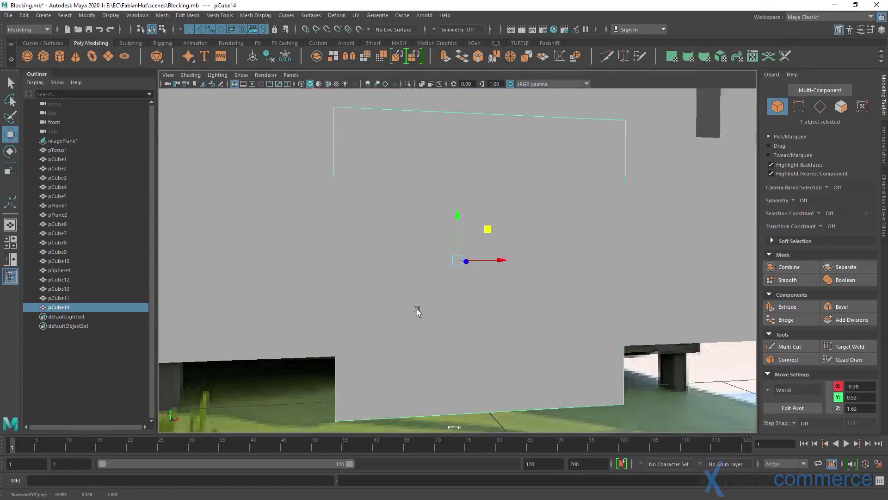
{"action": "scroll", "scroll_direction": "down", "scroll_amount": 3}
{"action": "key", "text": "r"}
{"action": "left_click_drag", "start_coordinate": [497, 262], "coordinate": [609, 268]}
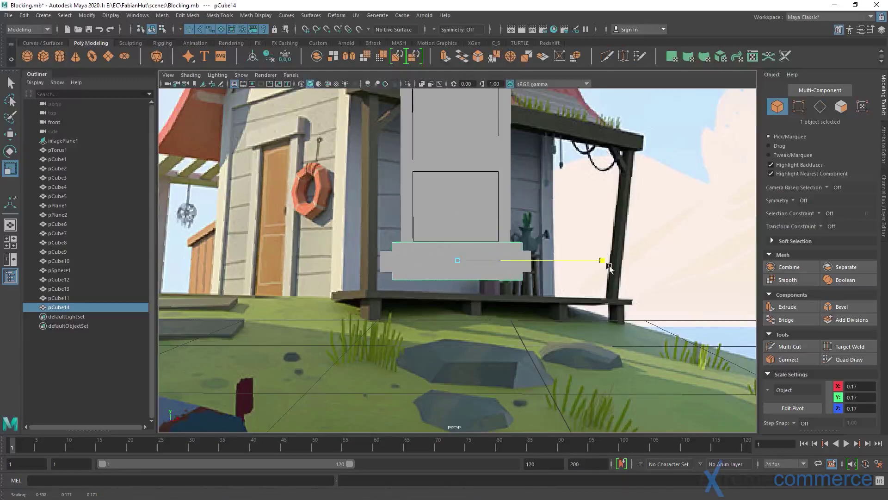
{"action": "key", "text": "w"}
{"action": "left_click_drag", "start_coordinate": [507, 262], "coordinate": [480, 301]}
{"action": "key", "text": "r"}
{"action": "key", "text": "w"}
- Select all 12 edges of the slab and bevel them
{"action": "left_click_drag", "start_coordinate": [468, 234], "coordinate": [468, 182]}
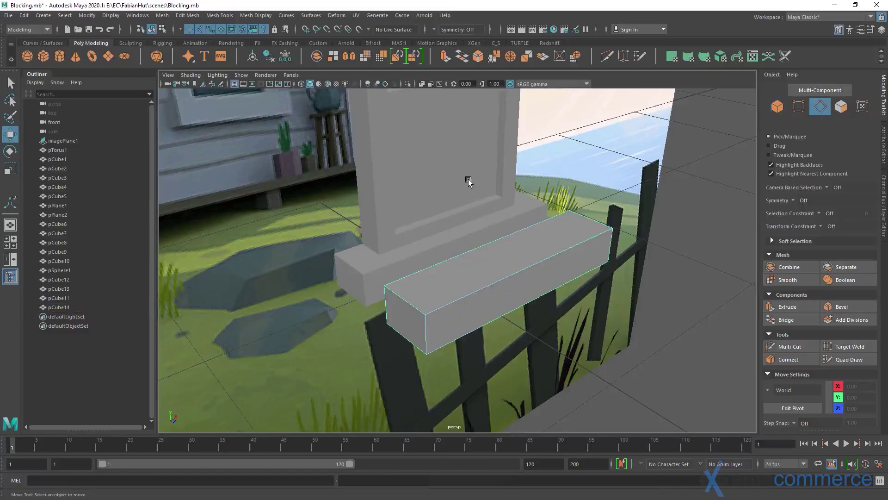
{"action": "left_click_drag", "start_coordinate": [319, 155], "coordinate": [700, 211]}
{"action": "left_click", "coordinate": [842, 306]}
- Set the slab's bevel to fraction 0.35 with 3 segments, then return to Object mode
{"action": "left_click_drag", "start_coordinate": [664, 225], "coordinate": [659, 138]}
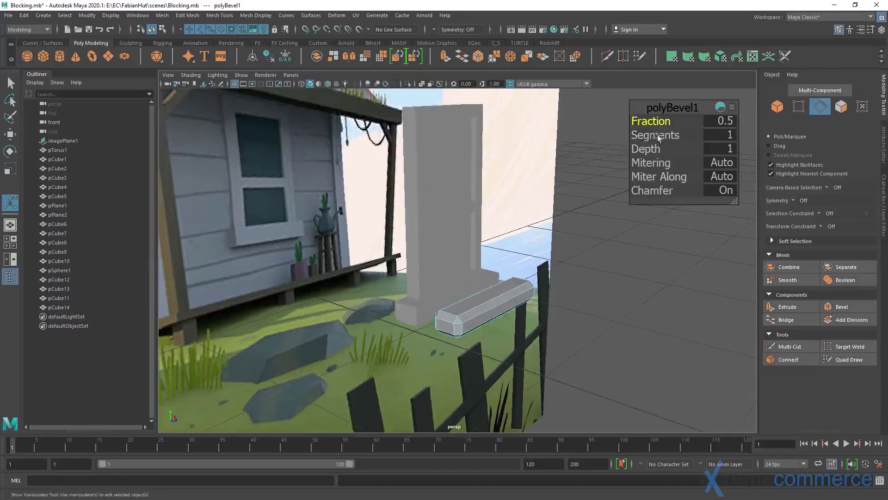
{"action": "left_click_drag", "start_coordinate": [665, 136], "coordinate": [693, 140]}
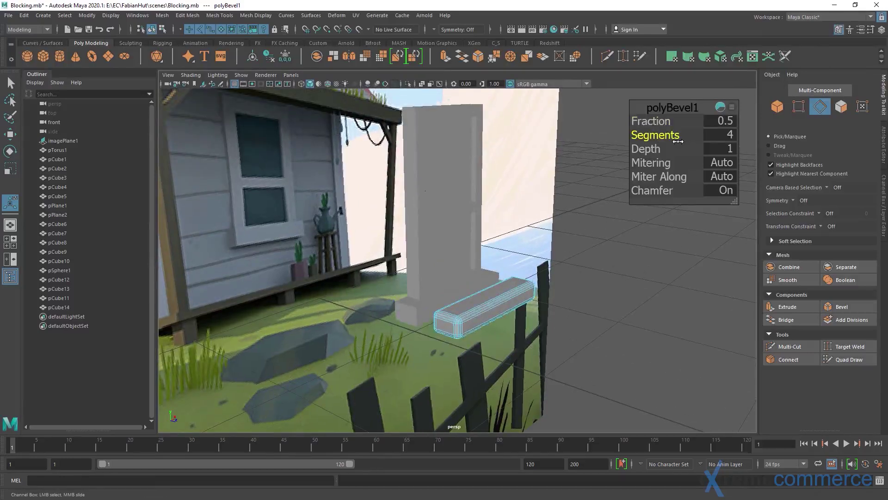
{"action": "left_click_drag", "start_coordinate": [666, 121], "coordinate": [717, 113]}
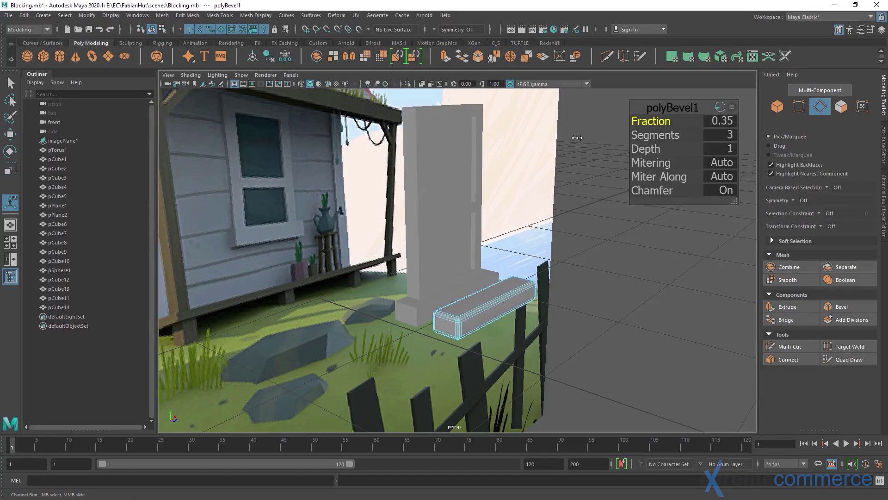
{"action": "left_click", "coordinate": [723, 136]}
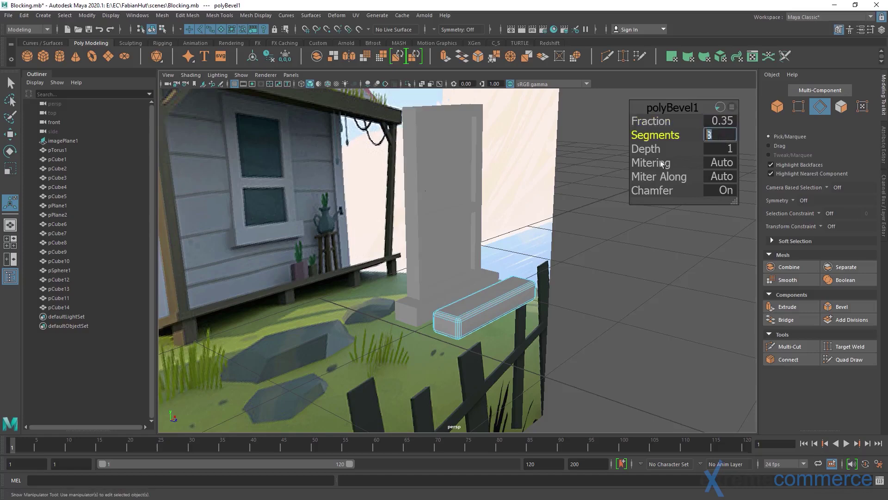
{"action": "left_click_drag", "start_coordinate": [467, 215], "coordinate": [528, 289]}
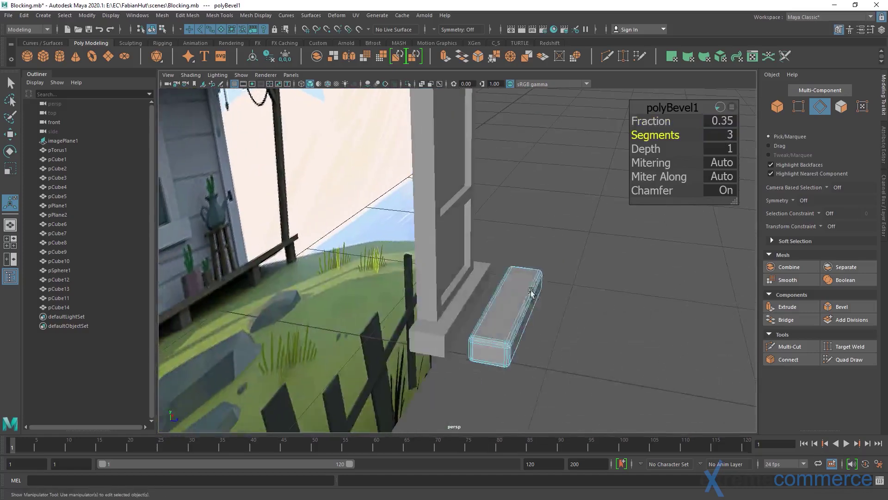
{"action": "key", "text": "q"}
{"action": "left_click_drag", "start_coordinate": [528, 236], "coordinate": [590, 198]}
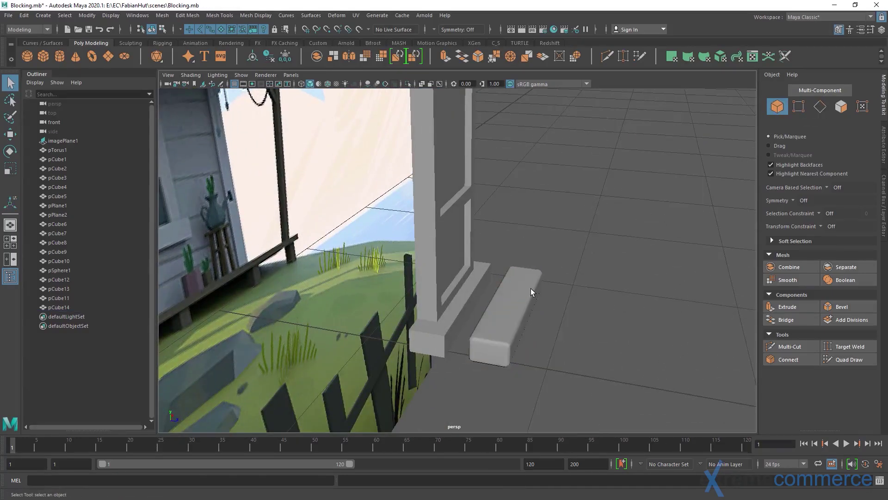
- Duplicate the panelled slab and delete the square base faces from the copy
{"action": "left_click", "coordinate": [531, 288]}
{"action": "left_click_drag", "start_coordinate": [492, 291], "coordinate": [637, 242]}
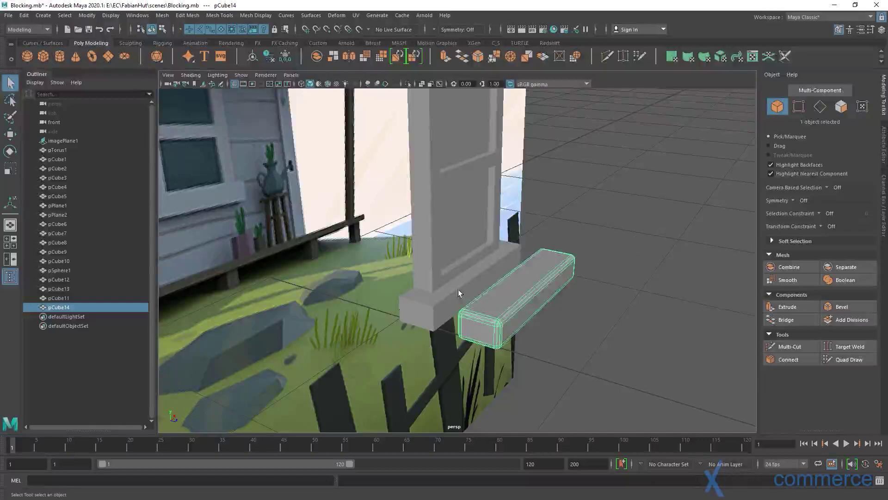
{"action": "left_click", "coordinate": [458, 292]}
{"action": "key", "text": "ctrl+d"}
{"action": "left_click_drag", "start_coordinate": [460, 294], "coordinate": [401, 304]}
{"action": "key", "text": "w"}
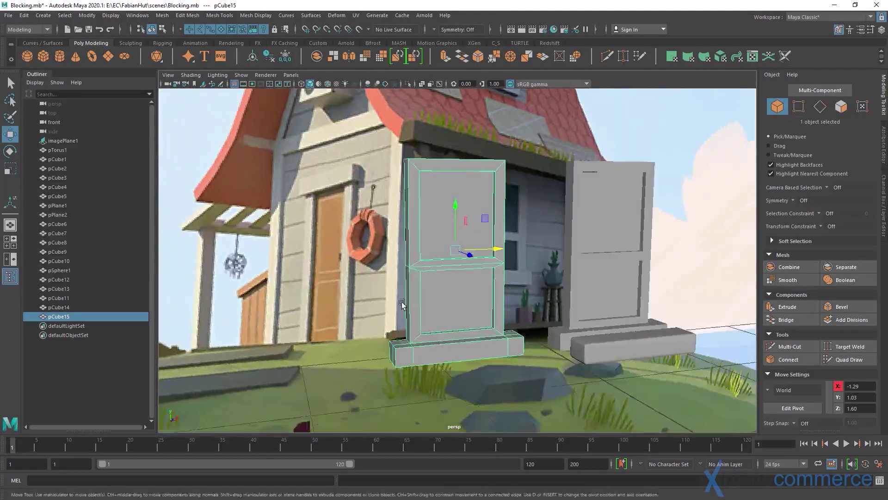
{"action": "scroll", "scroll_direction": "up", "scroll_amount": 3}
{"action": "key", "text": "q"}
{"action": "left_click_drag", "start_coordinate": [377, 340], "coordinate": [266, 306]}
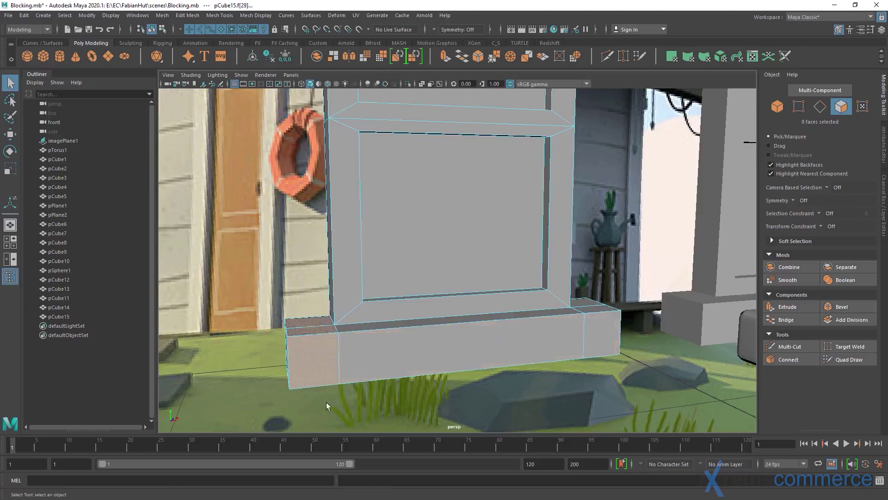
{"action": "left_click_drag", "start_coordinate": [326, 403], "coordinate": [619, 307]}
{"action": "left_click_drag", "start_coordinate": [665, 389], "coordinate": [581, 298]}
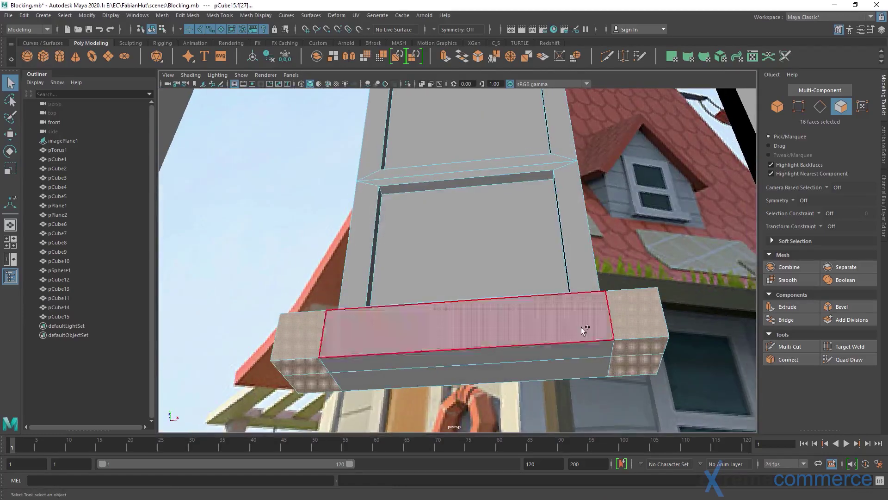
{"action": "left_click", "coordinate": [581, 326]}
{"action": "key", "text": "Delete"}
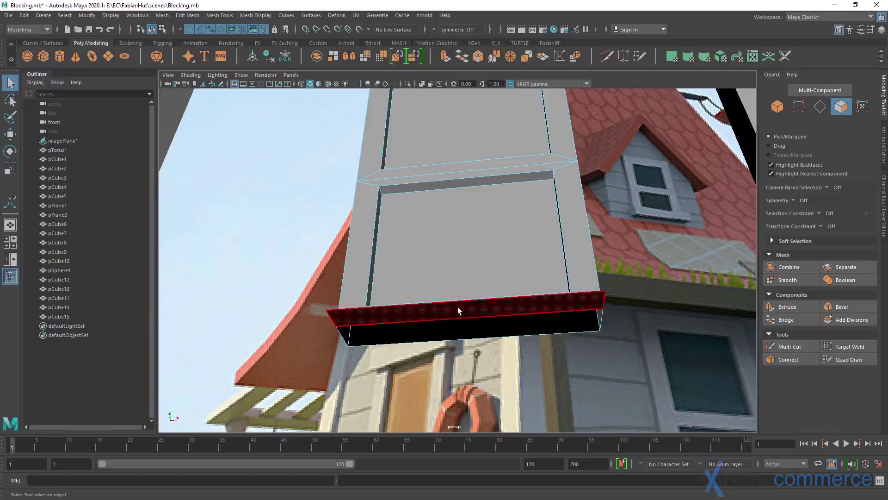
- Move the bevelled block pCube14 under the copied slab, to -1.27, 0.53, 1.64
{"action": "left_click", "coordinate": [454, 312]}
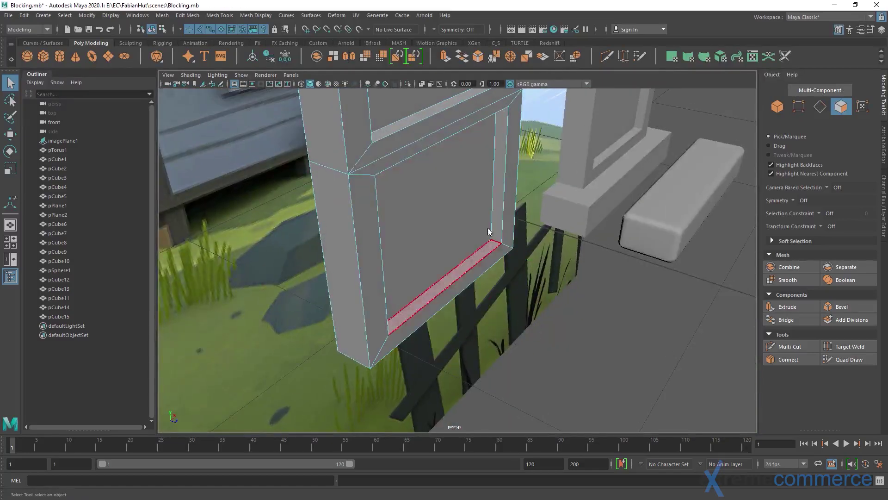
{"action": "key", "text": "F8"}
{"action": "left_click_drag", "start_coordinate": [456, 231], "coordinate": [602, 220]}
{"action": "left_click", "coordinate": [602, 221]}
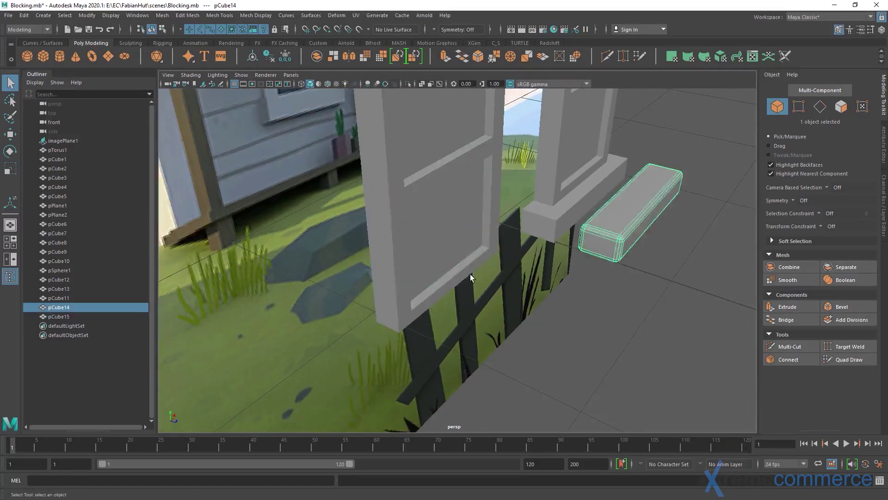
{"action": "key", "text": "w"}
{"action": "left_click_drag", "start_coordinate": [470, 274], "coordinate": [617, 260]}
{"action": "left_click_drag", "start_coordinate": [726, 209], "coordinate": [472, 263]}
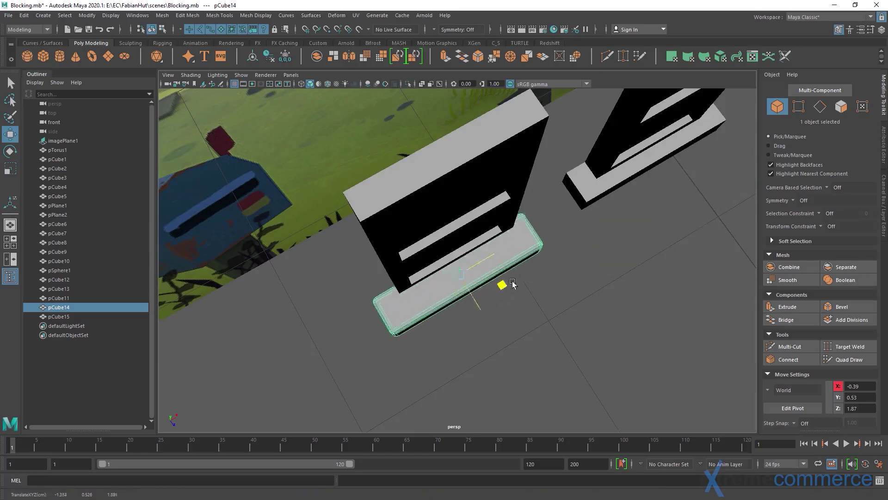
{"action": "left_click_drag", "start_coordinate": [472, 250], "coordinate": [457, 224]}
{"action": "left_click_drag", "start_coordinate": [513, 269], "coordinate": [488, 301]}
{"action": "key", "text": "q"}
{"action": "left_click", "coordinate": [607, 219]}
{"action": "scroll", "scroll_direction": "up", "scroll_amount": 3}
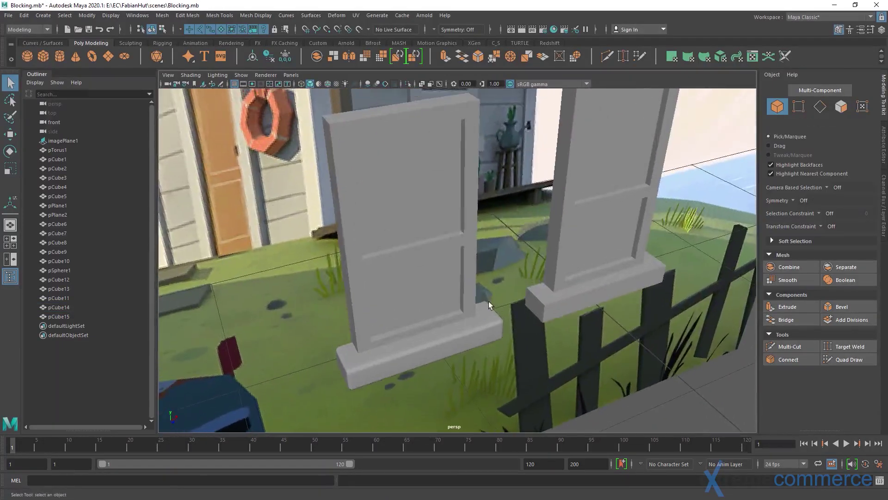
{"action": "left_click", "coordinate": [572, 228]}
{"action": "left_click_drag", "start_coordinate": [579, 232], "coordinate": [596, 227]}
{"action": "left_click", "coordinate": [597, 226]}
{"action": "left_click", "coordinate": [568, 209]}
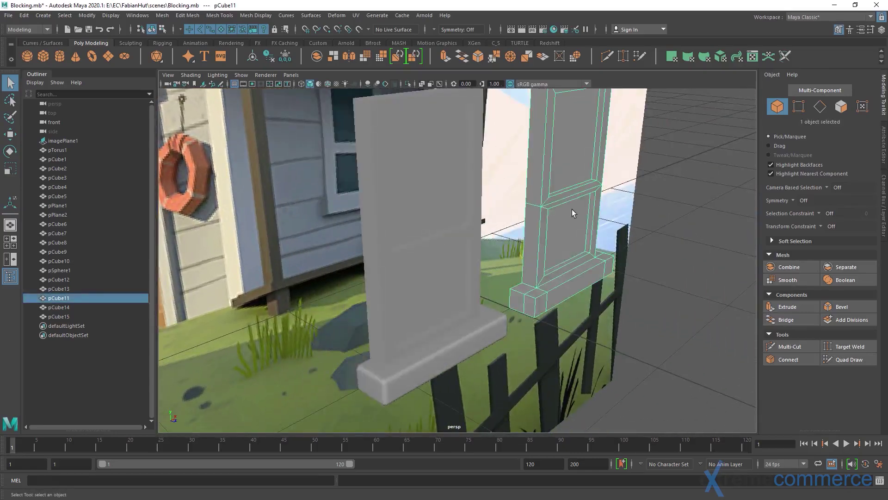
{"action": "key", "text": "3"}
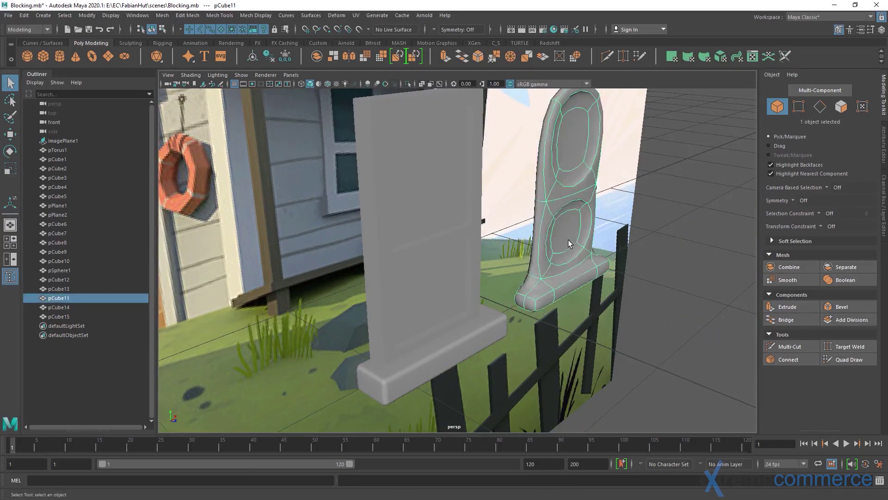
{"action": "key", "text": "1"}
{"action": "left_click", "coordinate": [454, 350]}
{"action": "left_click_drag", "start_coordinate": [453, 350], "coordinate": [418, 275]}
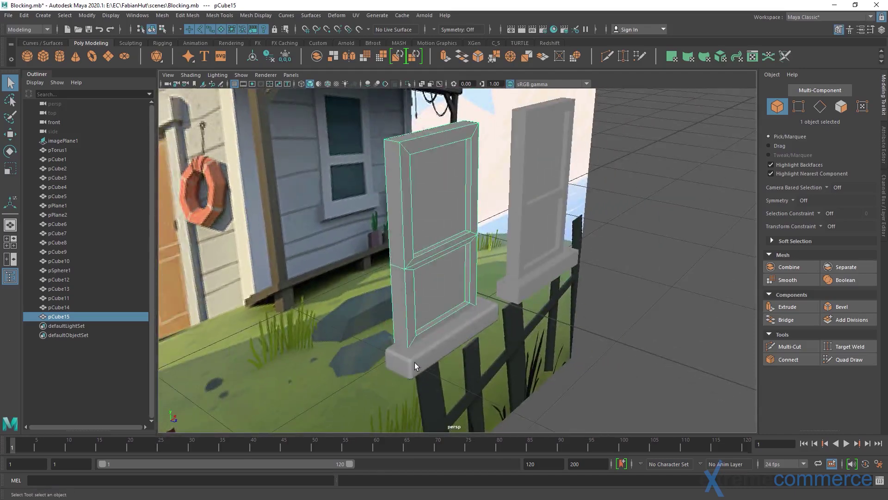
{"action": "left_click", "coordinate": [414, 362]}
{"action": "left_click_drag", "start_coordinate": [420, 359], "coordinate": [435, 294]}
{"action": "left_click", "coordinate": [485, 376]}
{"action": "key", "text": "f"}
{"action": "left_click", "coordinate": [468, 354]}
{"action": "left_click", "coordinate": [343, 289]}
- Lower the right slab's middle crossbar by moving its vertices down
{"action": "left_click", "coordinate": [452, 287]}
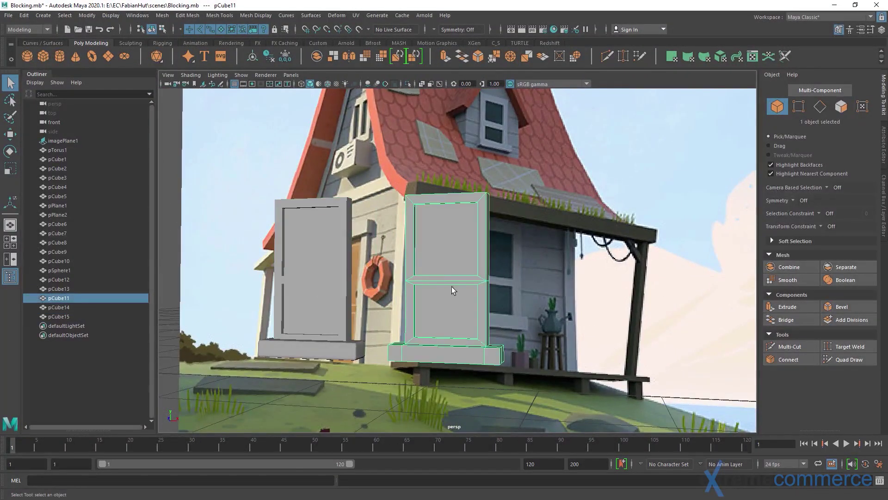
{"action": "left_click_drag", "start_coordinate": [452, 287], "coordinate": [371, 257]}
{"action": "left_click_drag", "start_coordinate": [541, 303], "coordinate": [434, 290]}
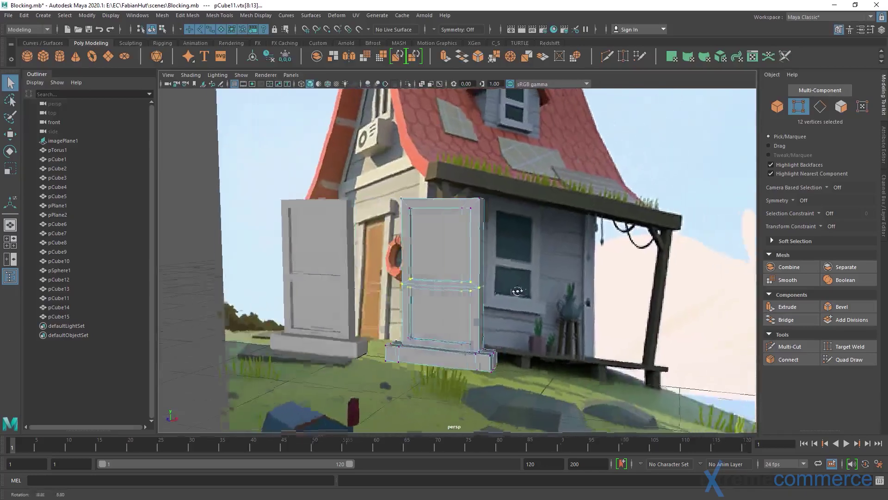
{"action": "scroll", "scroll_direction": "up", "scroll_amount": 3}
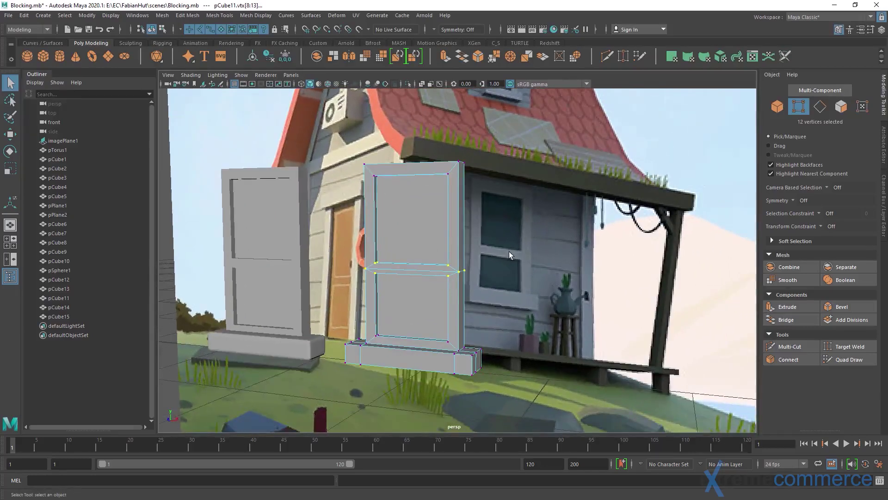
{"action": "key", "text": "w"}
{"action": "left_click_drag", "start_coordinate": [414, 222], "coordinate": [365, 328]}
{"action": "key", "text": "q"}
{"action": "key", "text": "F8"}
{"action": "left_click", "coordinate": [532, 276]}
- Delete the back slab pCube11, keeping the front slab pCube15 and its rounded base
{"action": "left_click", "coordinate": [346, 329]}
{"action": "key", "text": "f"}
{"action": "left_click", "coordinate": [460, 351]}
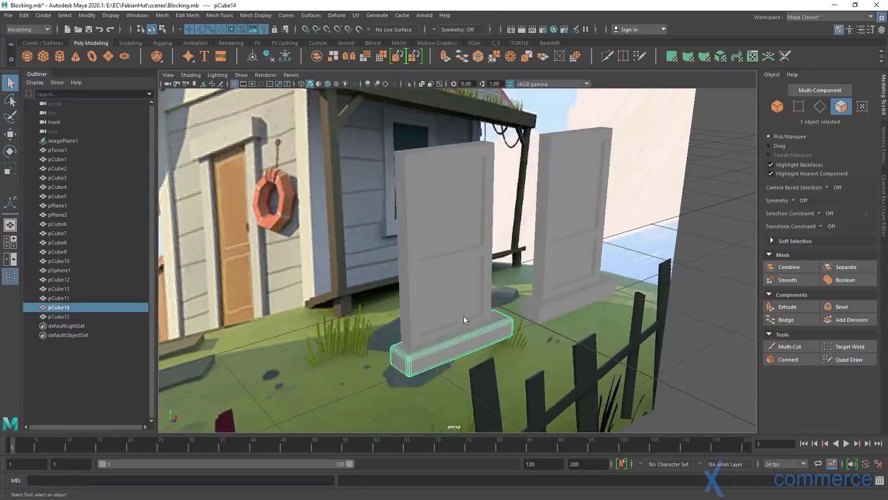
{"action": "left_click", "coordinate": [464, 316]}
{"action": "left_click", "coordinate": [569, 266]}
{"action": "key", "text": "Delete"}
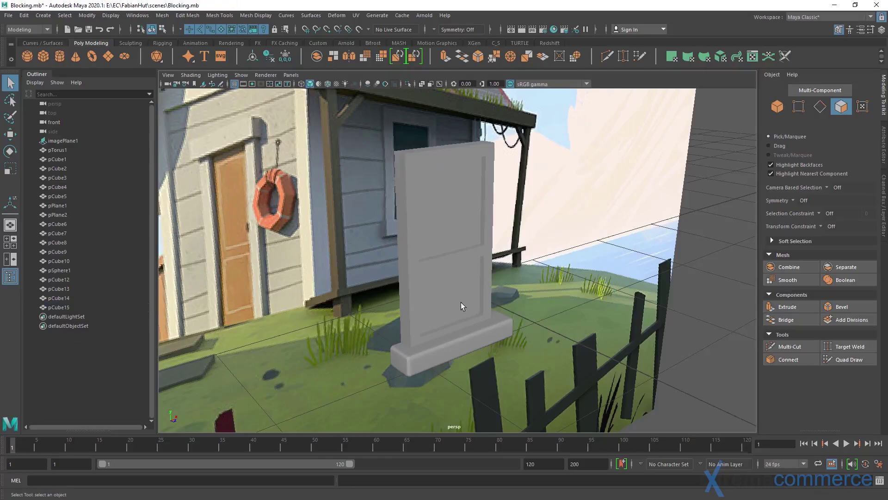
{"action": "left_click", "coordinate": [461, 302]}
{"action": "left_click", "coordinate": [470, 337]}
- Show layer1 and slide pCube15 and pCube14 onto the hut's side wall, Z about 1.54–1.58
{"action": "left_click", "coordinate": [453, 292]}
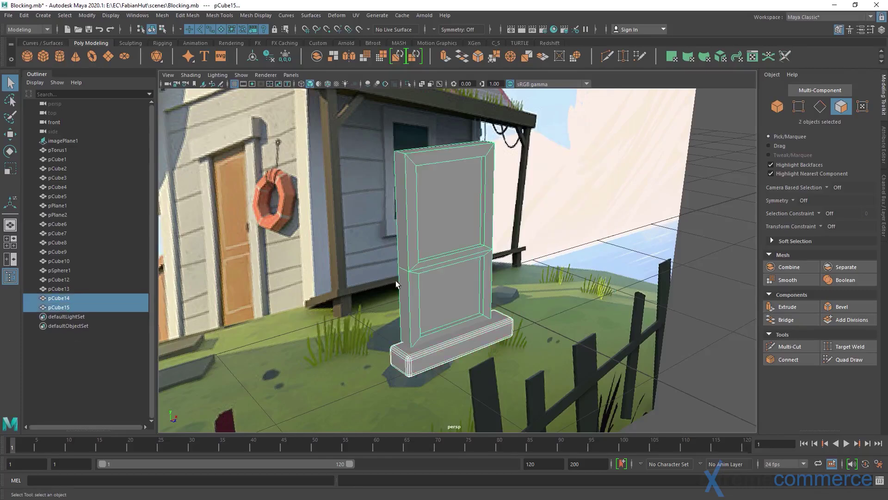
{"action": "left_click_drag", "start_coordinate": [395, 280], "coordinate": [463, 231]}
{"action": "key", "text": "w"}
{"action": "left_click_drag", "start_coordinate": [463, 231], "coordinate": [393, 254]}
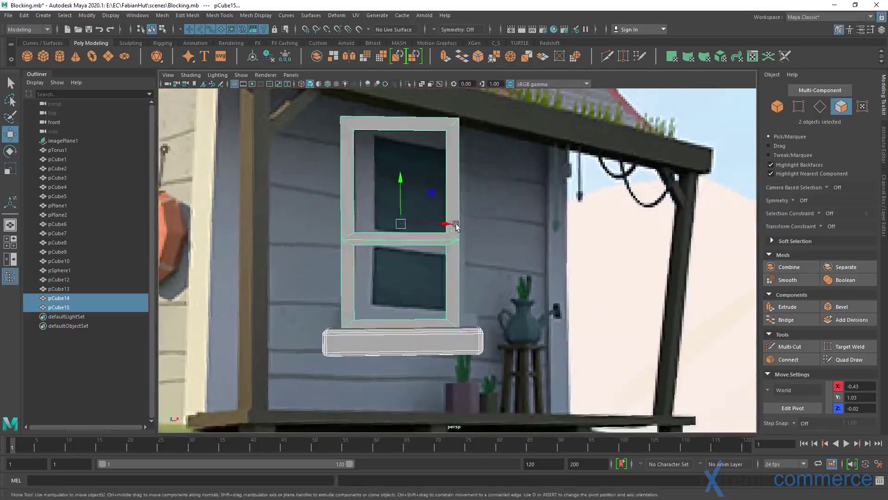
{"action": "left_click_drag", "start_coordinate": [456, 224], "coordinate": [462, 225]}
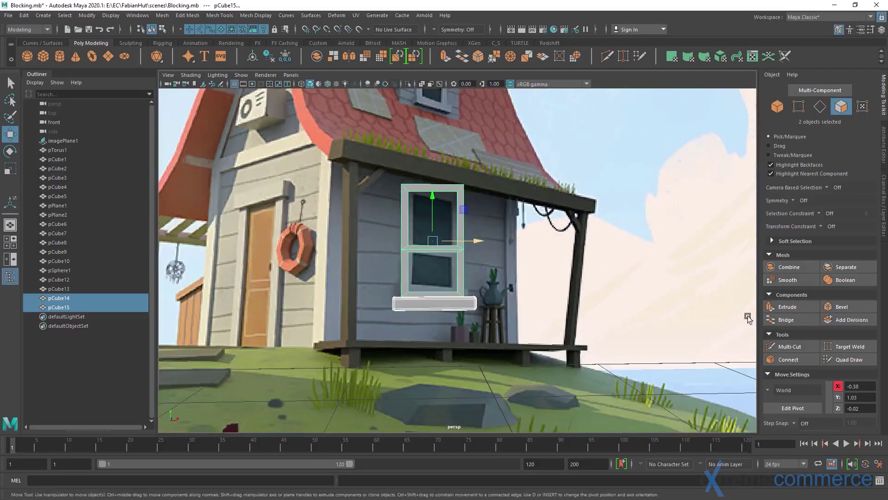
{"action": "key", "text": "ctrl+a"}
{"action": "left_click", "coordinate": [725, 319]}
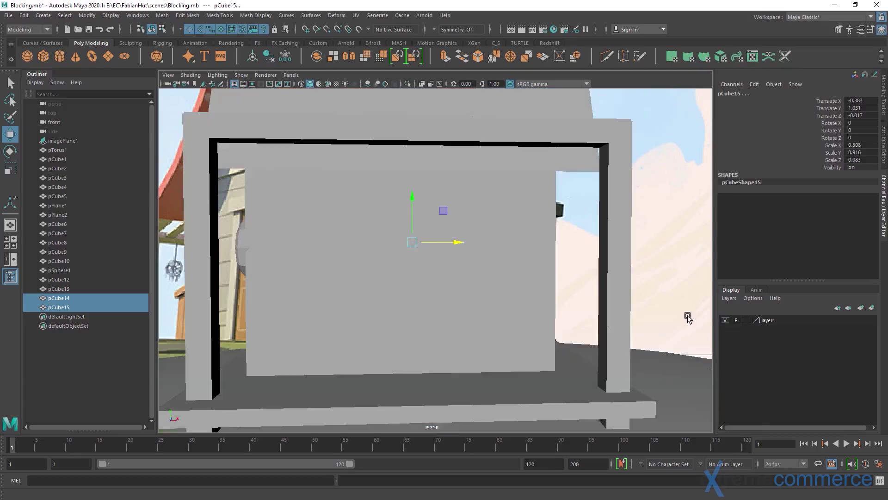
{"action": "scroll", "scroll_direction": "up", "scroll_amount": 3}
{"action": "left_click_drag", "start_coordinate": [455, 248], "coordinate": [407, 336]}
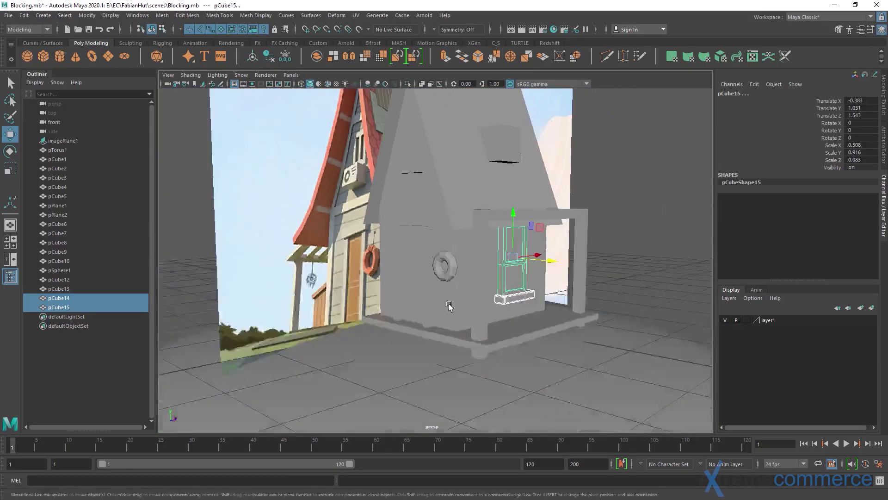
- Inspect the placed window, select its sill, and switch to a wireframe front view
{"action": "key", "text": "q"}
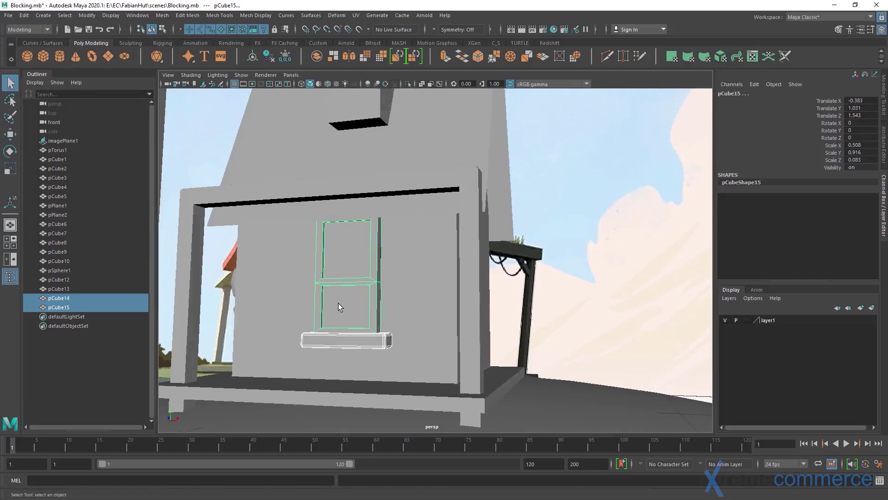
{"action": "left_click", "coordinate": [338, 303]}
{"action": "key", "text": "f"}
{"action": "left_click_drag", "start_coordinate": [426, 303], "coordinate": [379, 304]}
{"action": "left_click_drag", "start_coordinate": [379, 304], "coordinate": [402, 270]}
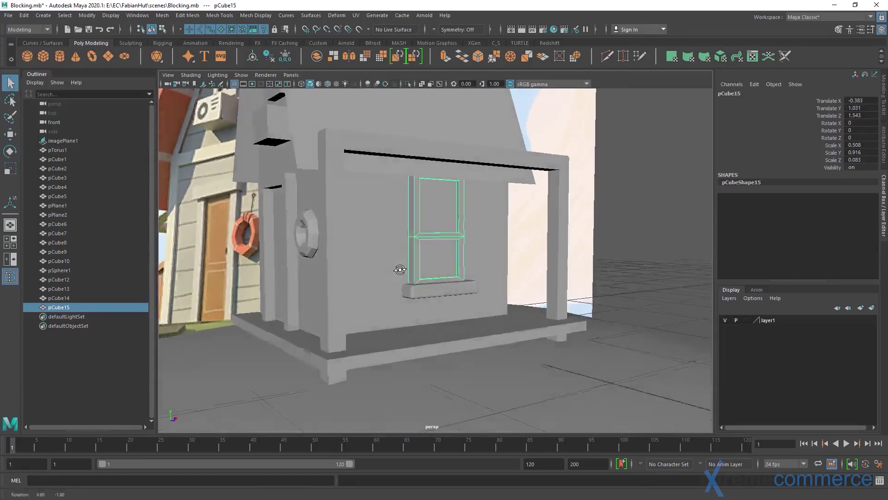
{"action": "left_click", "coordinate": [440, 290]}
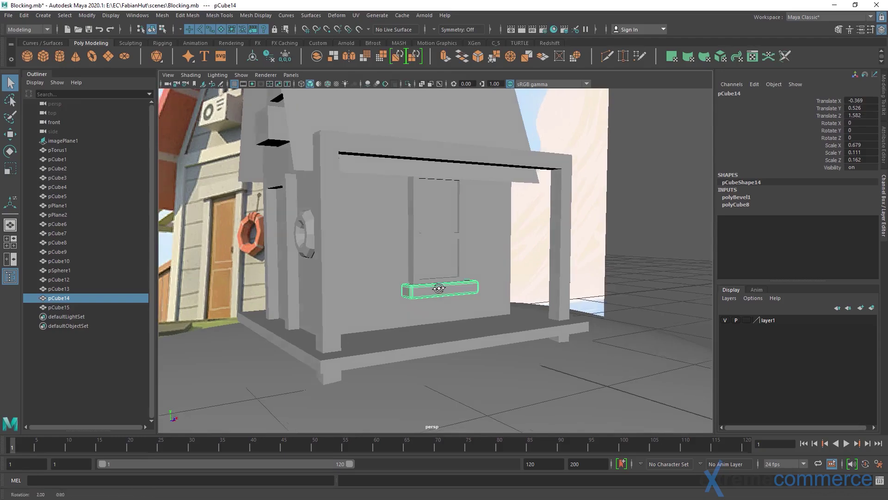
{"action": "key", "text": "4"}
{"action": "key", "text": "space"}
{"action": "left_click", "coordinate": [415, 290]}
- Raise the bottom edge of the window frame by moving its lower vertices
{"action": "scroll", "scroll_direction": "down", "scroll_amount": 3}
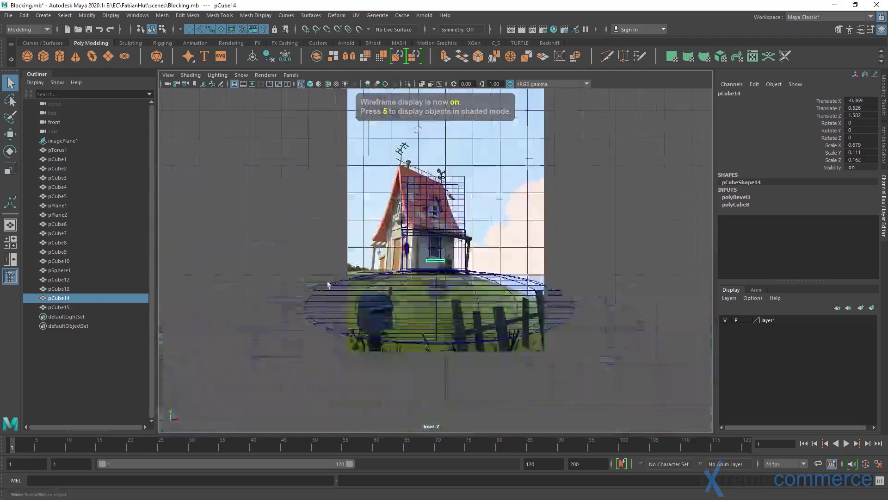
{"action": "scroll", "scroll_direction": "up", "scroll_amount": 3}
{"action": "scroll", "scroll_direction": "up", "scroll_amount": 3}
{"action": "scroll", "scroll_direction": "up", "scroll_amount": 3}
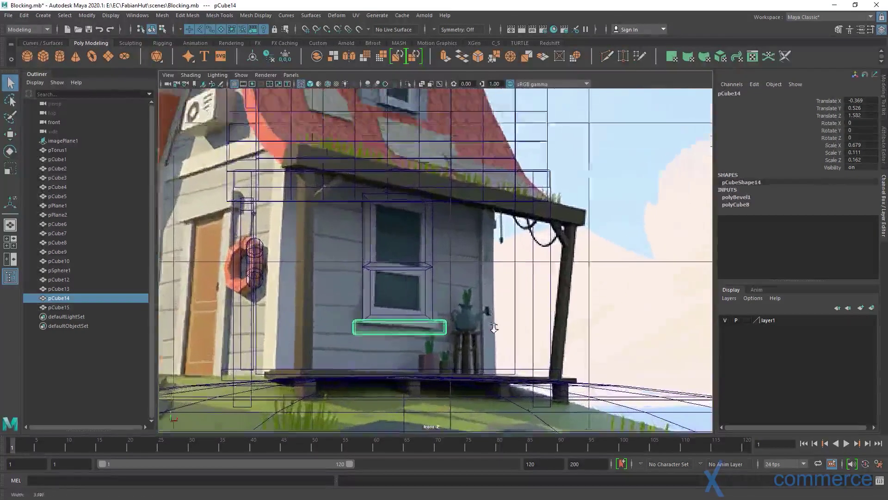
{"action": "scroll", "scroll_direction": "up", "scroll_amount": 3}
{"action": "scroll", "scroll_direction": "up", "scroll_amount": 3}
{"action": "scroll", "scroll_direction": "down", "scroll_amount": 3}
{"action": "scroll", "scroll_direction": "up", "scroll_amount": 3}
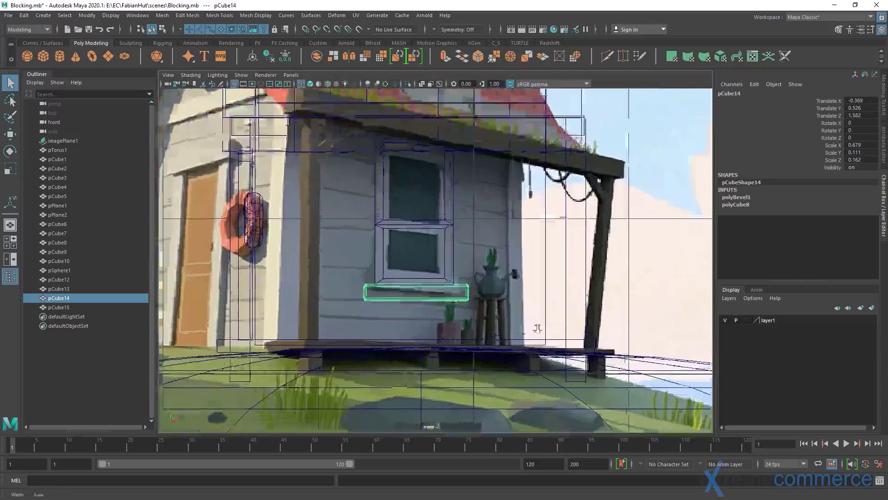
{"action": "scroll", "scroll_direction": "up", "scroll_amount": 3}
{"action": "key", "text": "w"}
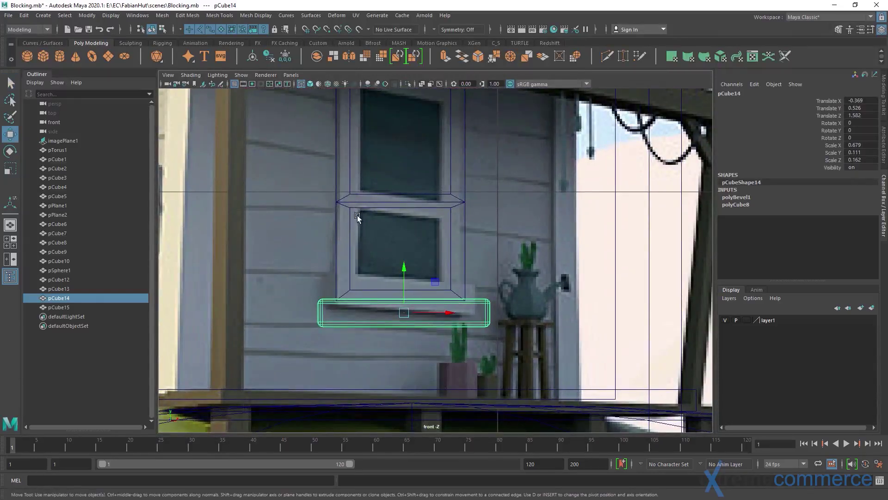
{"action": "left_click", "coordinate": [358, 218]}
{"action": "left_click_drag", "start_coordinate": [358, 205], "coordinate": [358, 221]}
{"action": "left_click_drag", "start_coordinate": [357, 221], "coordinate": [296, 220]}
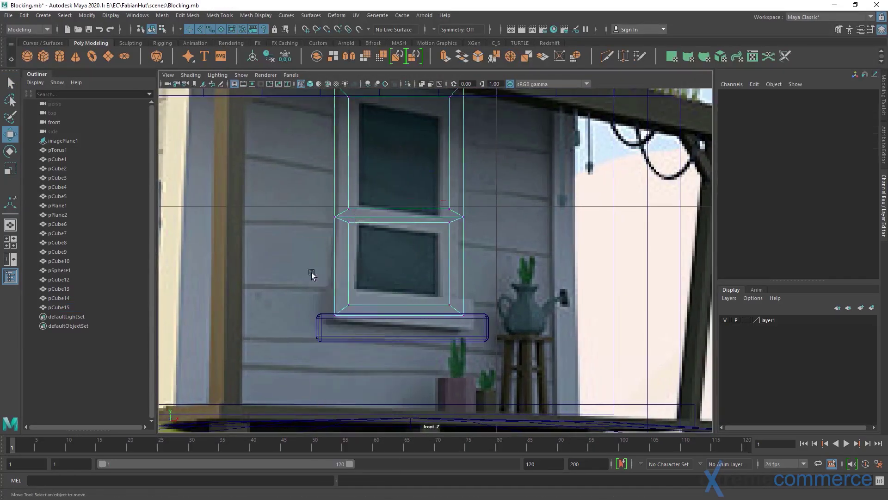
{"action": "left_click_drag", "start_coordinate": [312, 274], "coordinate": [481, 326]}
{"action": "left_click_drag", "start_coordinate": [396, 271], "coordinate": [400, 250]}
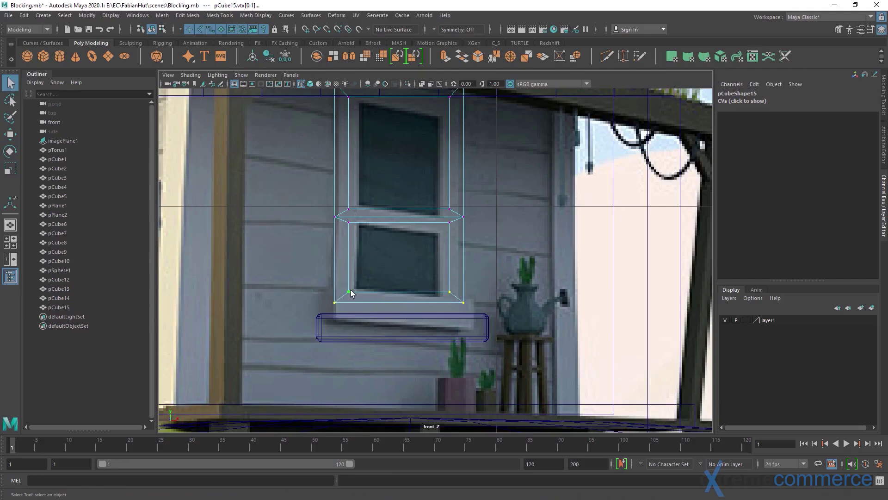
{"action": "left_click_drag", "start_coordinate": [352, 293], "coordinate": [404, 210]}
- Lift the rounded sill pCube14 to Y 0.589 beneath the frame and check it in perspective
{"action": "left_click", "coordinate": [405, 311]}
{"action": "key", "text": "w"}
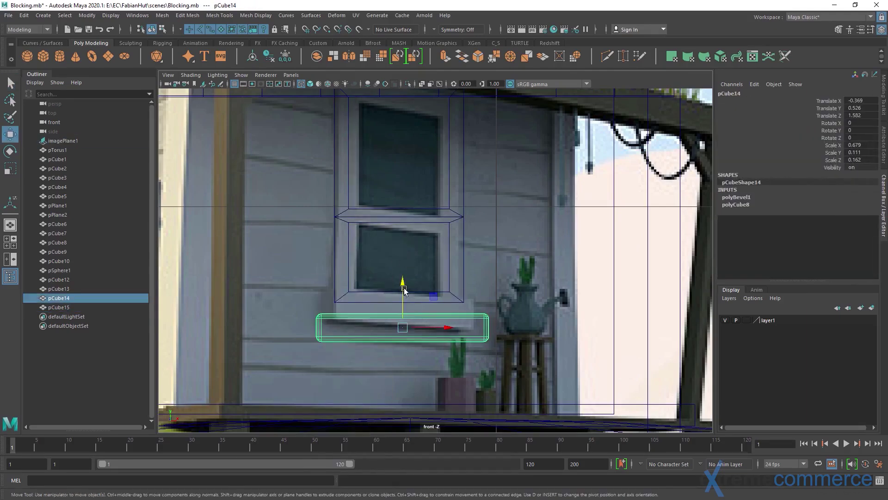
{"action": "left_click_drag", "start_coordinate": [403, 282], "coordinate": [402, 269]}
{"action": "key", "text": "a"}
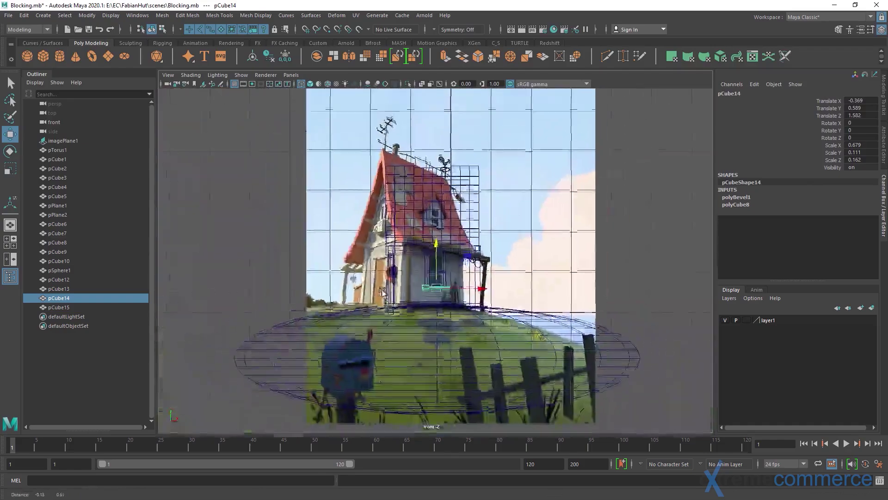
{"action": "left_click_drag", "start_coordinate": [459, 294], "coordinate": [413, 283]}
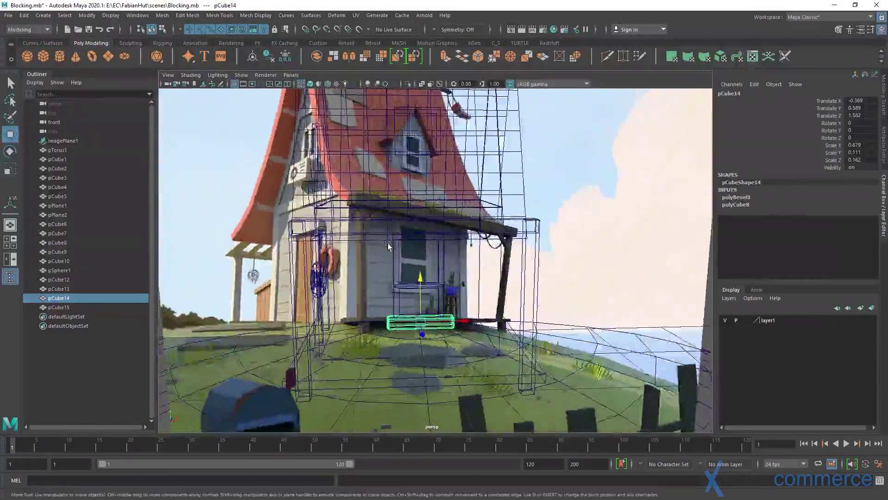
- Duplicate the tall window frame and raise the copy toward the roof
{"action": "key", "text": "q"}
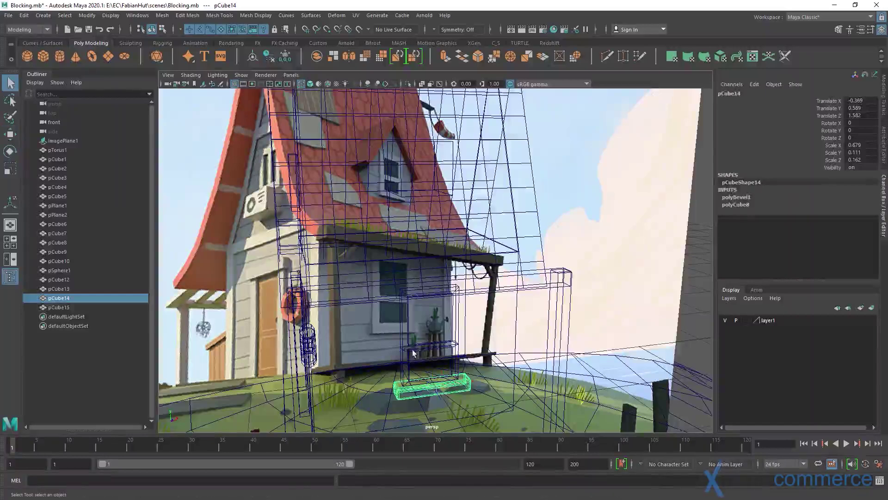
{"action": "left_click", "coordinate": [410, 350]}
{"action": "key", "text": "ctrl+d"}
{"action": "key", "text": "w"}
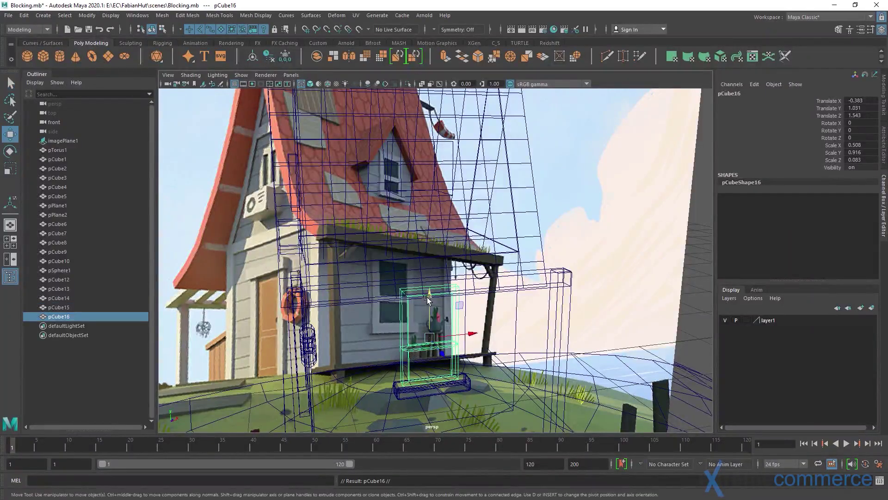
{"action": "left_click_drag", "start_coordinate": [428, 300], "coordinate": [428, 203]}
{"action": "left_click_drag", "start_coordinate": [445, 259], "coordinate": [428, 254]}
- Scale the copy pCube16 to 0.281 × 0.506 × 0.046 and seat it in the dormer at Y 2.476
{"action": "key", "text": "space"}
{"action": "key", "text": "f"}
{"action": "scroll", "scroll_direction": "down", "scroll_amount": 3}
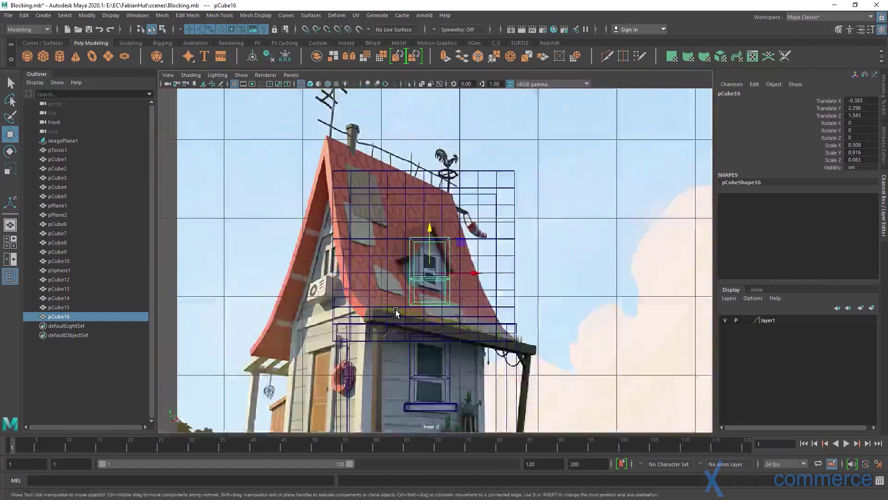
{"action": "scroll", "scroll_direction": "up", "scroll_amount": 3}
{"action": "key", "text": "r"}
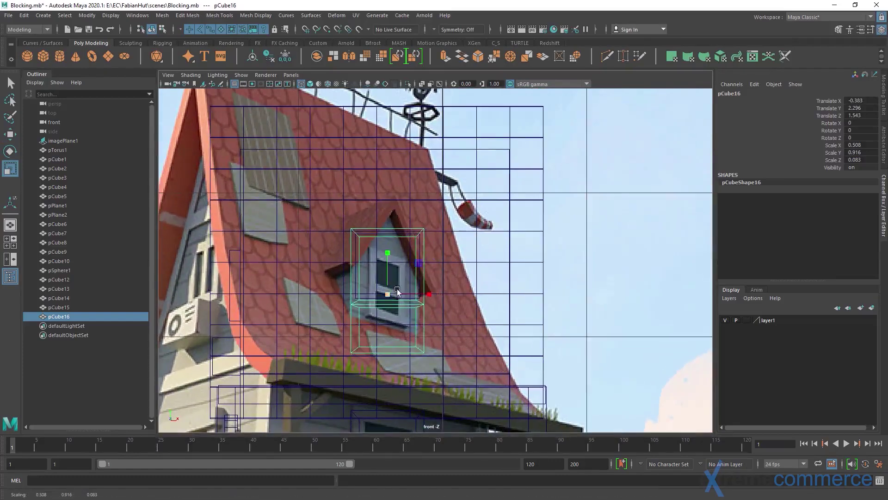
{"action": "key", "text": "w"}
{"action": "left_click_drag", "start_coordinate": [387, 282], "coordinate": [481, 259]}
{"action": "key", "text": "space"}
{"action": "key", "text": "5"}
- Raise the dormer frame and push it back, checking it in the wireframe front view
{"action": "left_click_drag", "start_coordinate": [541, 292], "coordinate": [468, 212]}
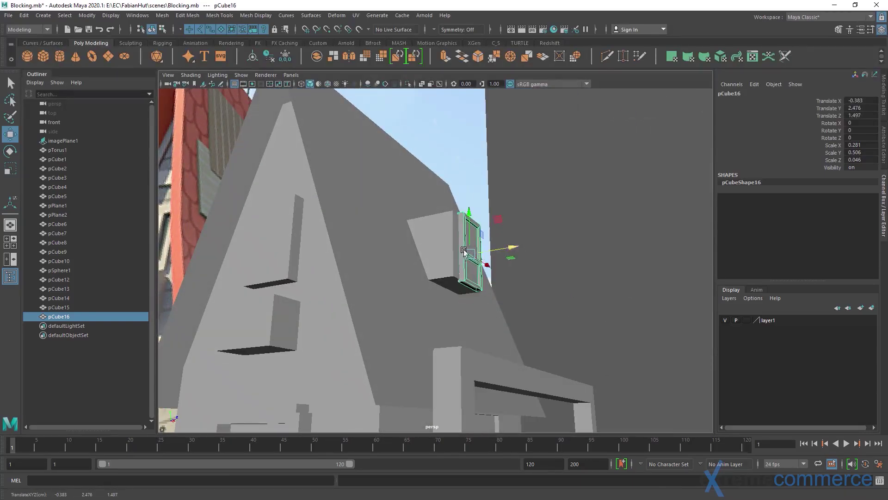
{"action": "key", "text": "space"}
{"action": "left_click_drag", "start_coordinate": [464, 251], "coordinate": [401, 274]}
{"action": "key", "text": "4"}
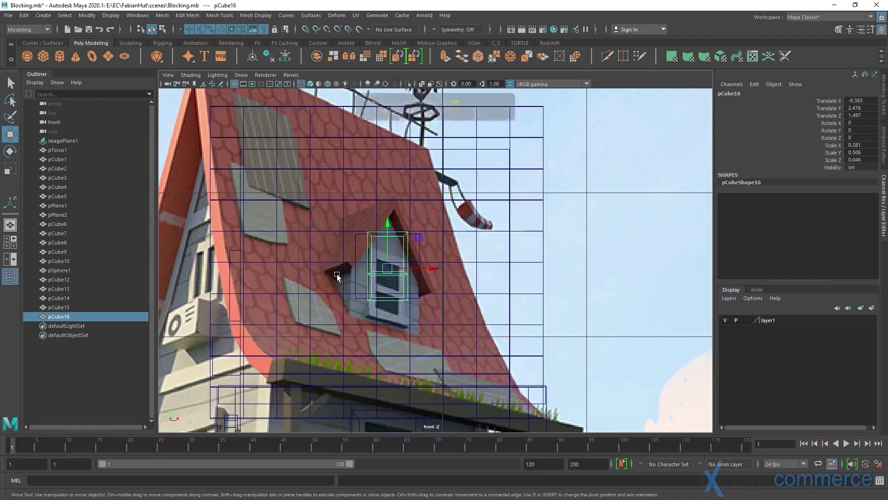
{"action": "scroll", "scroll_direction": "up", "scroll_amount": 3}
{"action": "scroll", "scroll_direction": "down", "scroll_amount": 3}
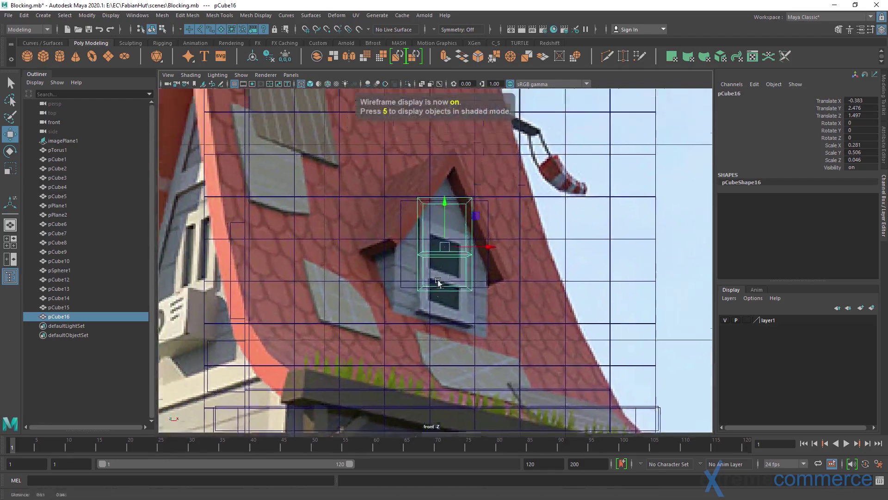
{"action": "scroll", "scroll_direction": "down", "scroll_amount": 3}
{"action": "scroll", "scroll_direction": "down", "scroll_amount": 3}
{"action": "scroll", "scroll_direction": "up", "scroll_amount": 3}
{"action": "left_click_drag", "start_coordinate": [526, 283], "coordinate": [506, 243]}
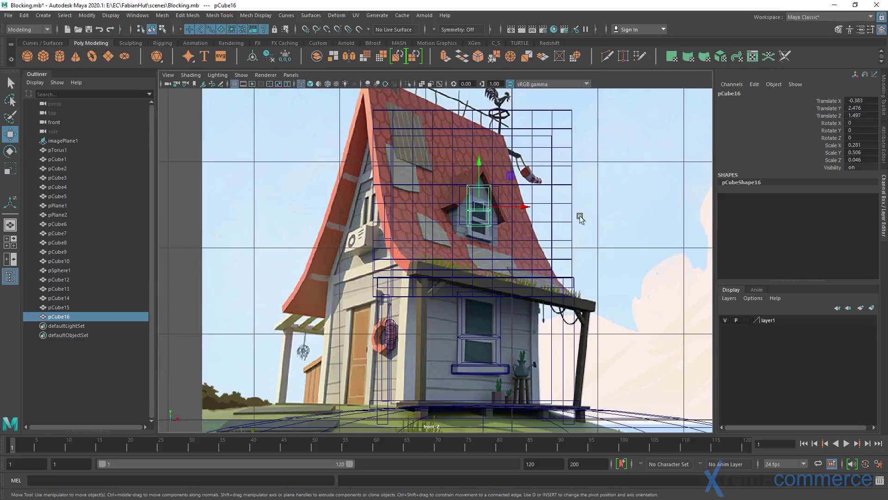
{"action": "key", "text": "space"}
{"action": "left_click_drag", "start_coordinate": [578, 213], "coordinate": [415, 237]}
{"action": "key", "text": "5"}
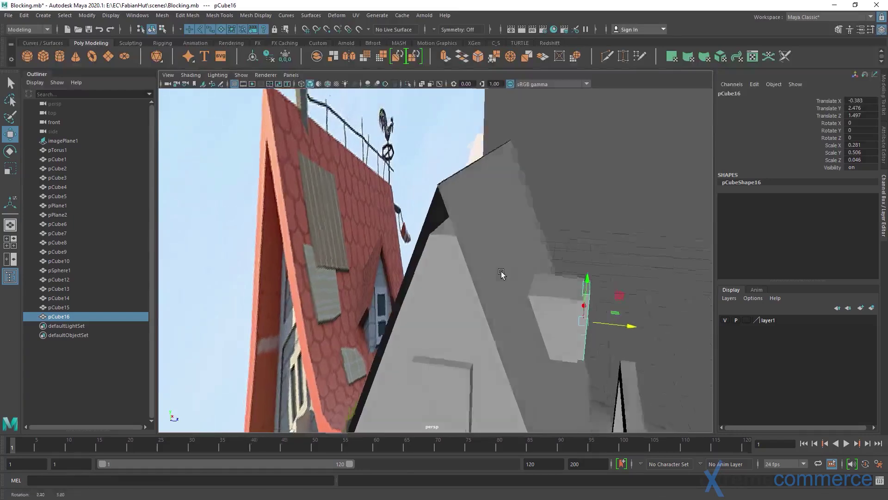
{"action": "key", "text": "f"}
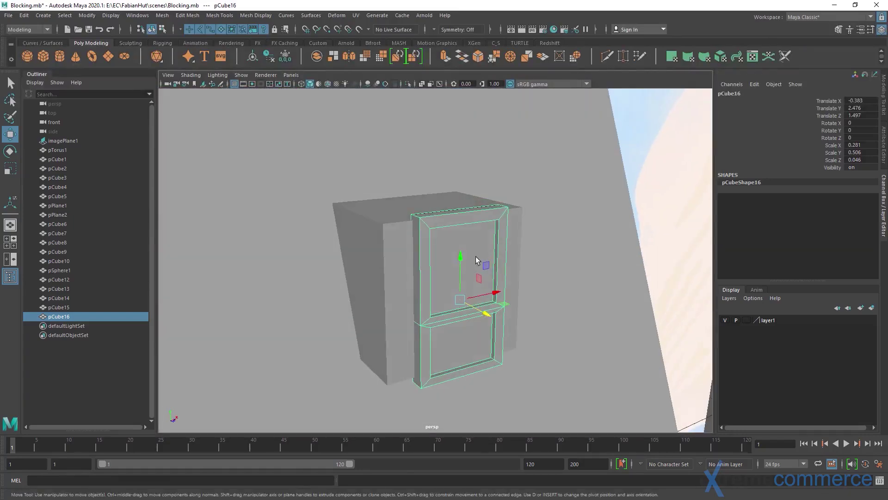
- Re-check the frame's height in front view, settling it at -0.383, 2.476, 1.497
{"action": "key", "text": "q"}
{"action": "key", "text": "space"}
{"action": "left_click_drag", "start_coordinate": [416, 232], "coordinate": [418, 257]}
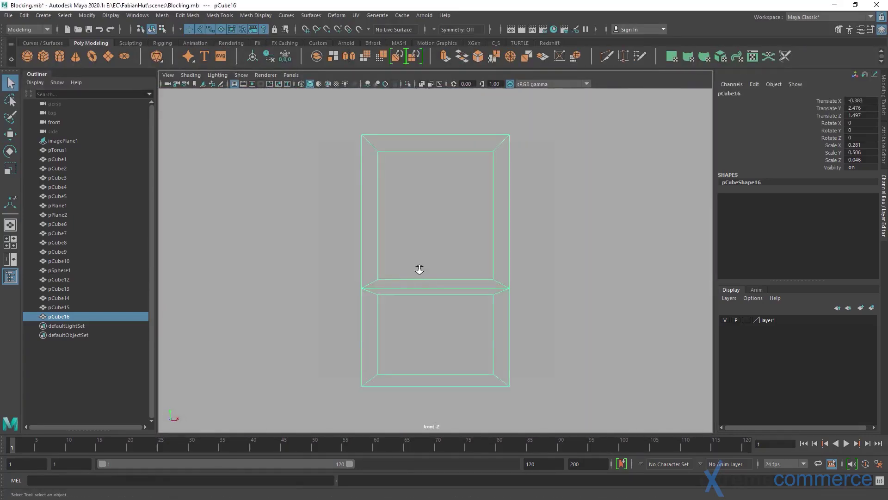
{"action": "scroll", "scroll_direction": "down", "scroll_amount": 3}
{"action": "key", "text": "4"}
{"action": "left_click_drag", "start_coordinate": [403, 263], "coordinate": [365, 239]}
{"action": "key", "text": "w"}
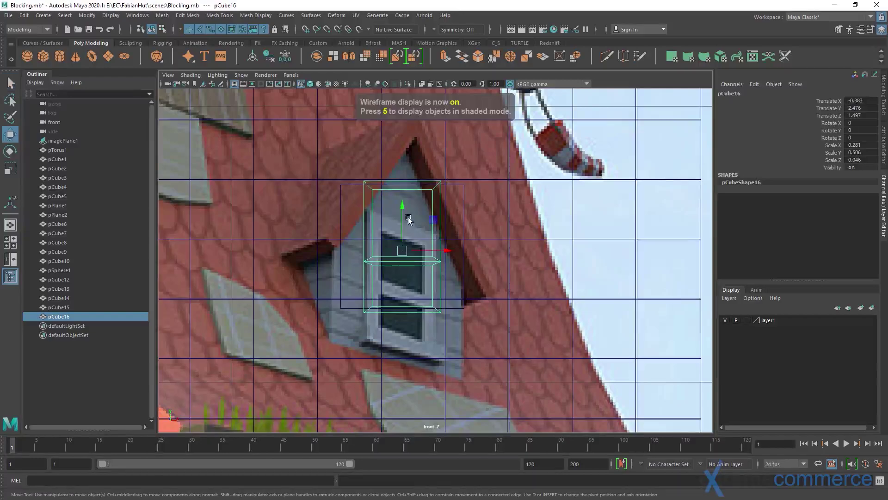
{"action": "left_click_drag", "start_coordinate": [402, 207], "coordinate": [426, 239]}
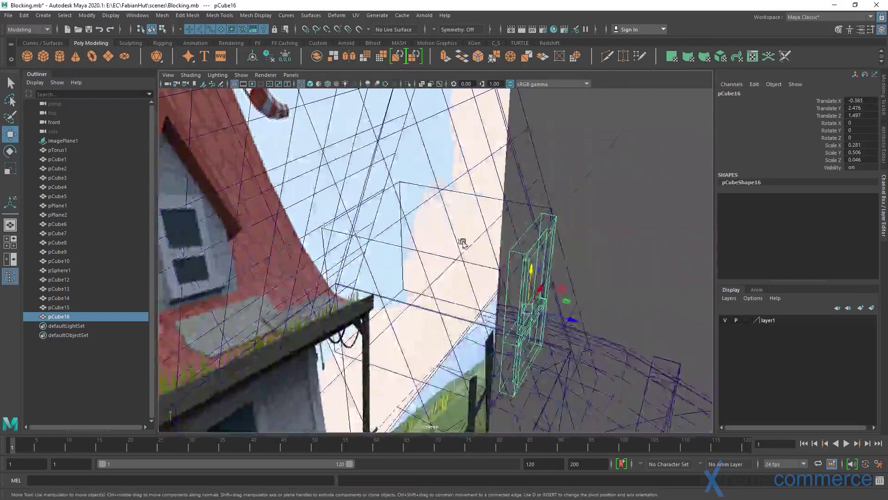
{"action": "key", "text": "5"}
{"action": "key", "text": "f"}
{"action": "left_click_drag", "start_coordinate": [470, 248], "coordinate": [395, 278]}
{"action": "key", "text": "q"}
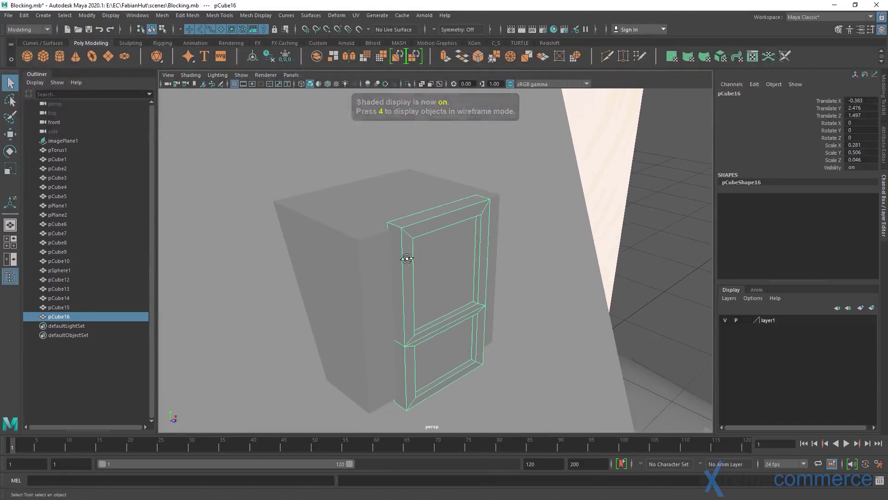
{"action": "left_click_drag", "start_coordinate": [394, 275], "coordinate": [365, 235]}
- Bevel the dormer frame's selected edges with fraction 0.206 and 4 segments (polyBevel2)
{"action": "left_click_drag", "start_coordinate": [358, 233], "coordinate": [396, 238]}
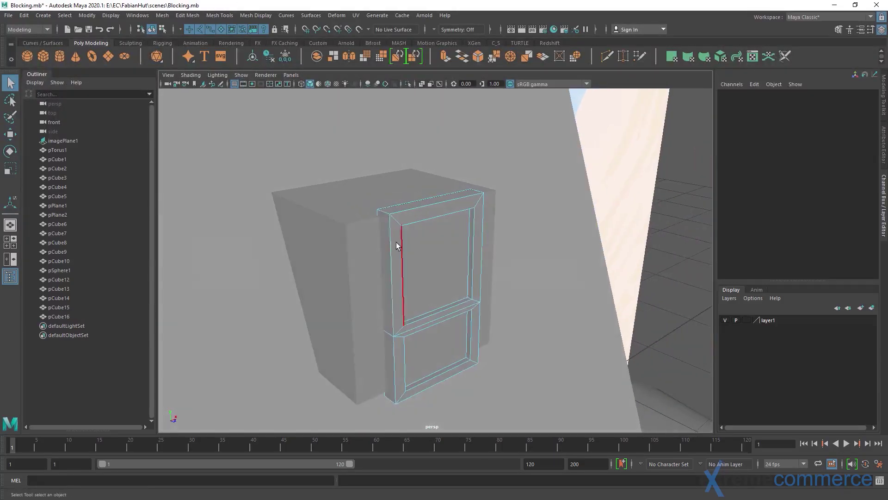
{"action": "left_click", "coordinate": [393, 245]}
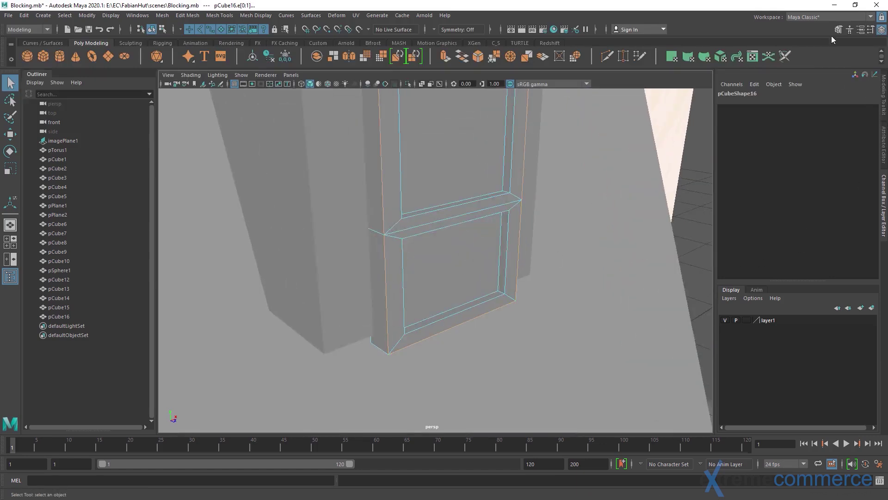
{"action": "left_click", "coordinate": [838, 29]}
{"action": "left_click", "coordinate": [848, 309]}
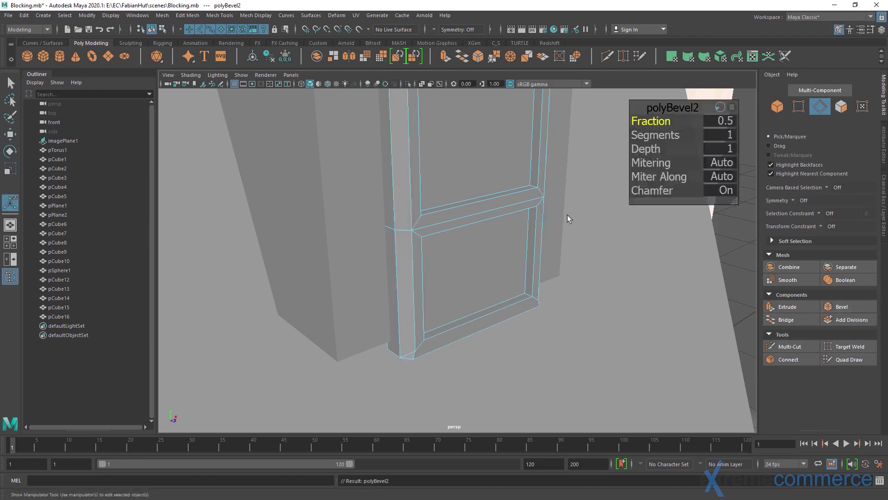
{"action": "left_click_drag", "start_coordinate": [567, 214], "coordinate": [509, 248]}
{"action": "key", "text": "f"}
{"action": "scroll", "scroll_direction": "up", "scroll_amount": 3}
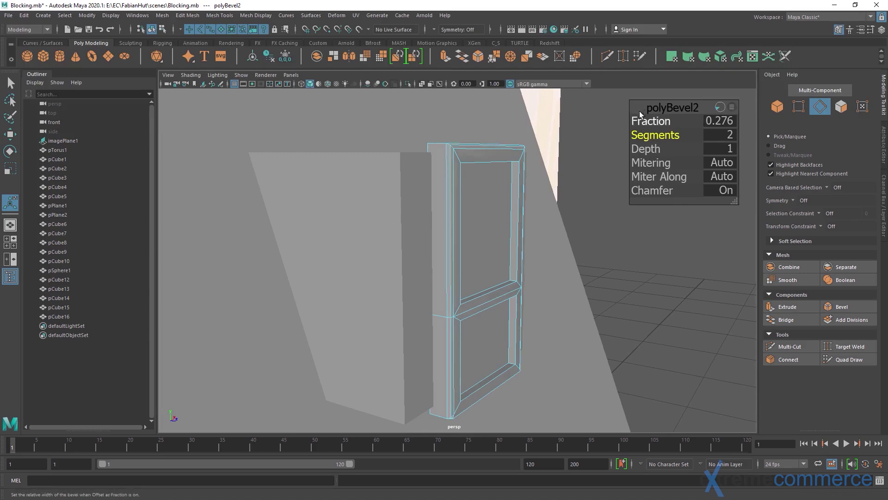
{"action": "left_click_drag", "start_coordinate": [641, 114], "coordinate": [598, 103]}
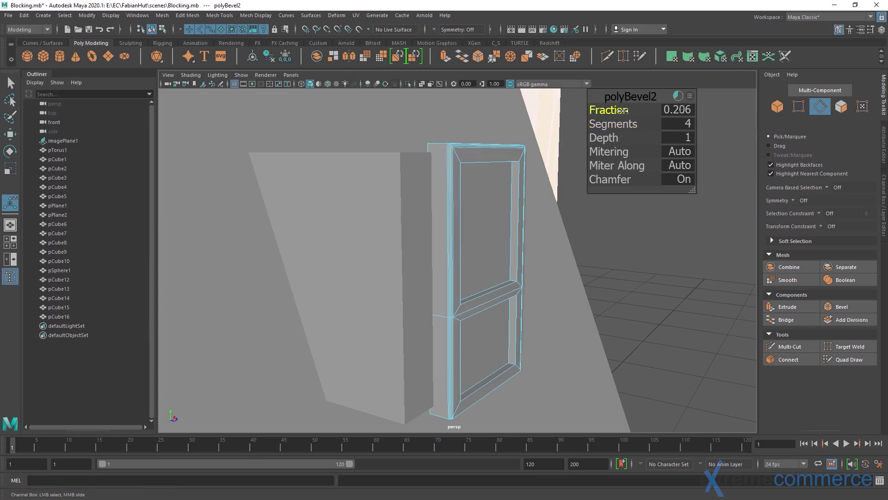
{"action": "left_click", "coordinate": [637, 234]}
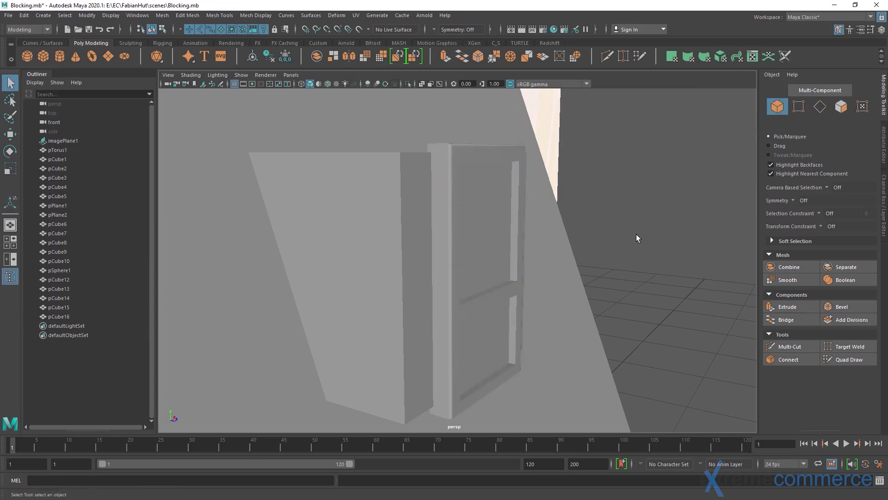
{"action": "left_click_drag", "start_coordinate": [636, 234], "coordinate": [394, 222]}
{"action": "scroll", "scroll_direction": "up", "scroll_amount": 3}
{"action": "left_click", "coordinate": [413, 176]}
{"action": "scroll", "scroll_direction": "down", "scroll_amount": 3}
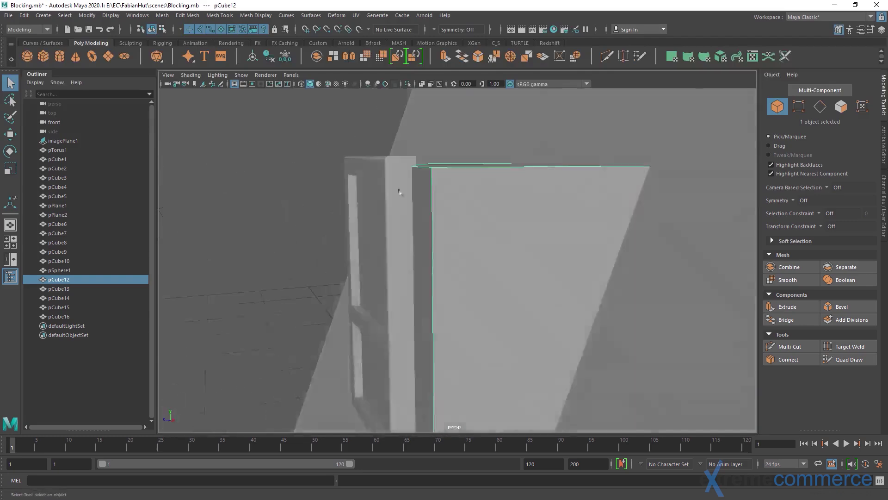
{"action": "left_click", "coordinate": [397, 190]}
{"action": "left_click_drag", "start_coordinate": [419, 189], "coordinate": [454, 234]}
{"action": "scroll", "scroll_direction": "up", "scroll_amount": 3}
{"action": "key", "text": "F2"}
{"action": "left_click", "coordinate": [445, 226]}
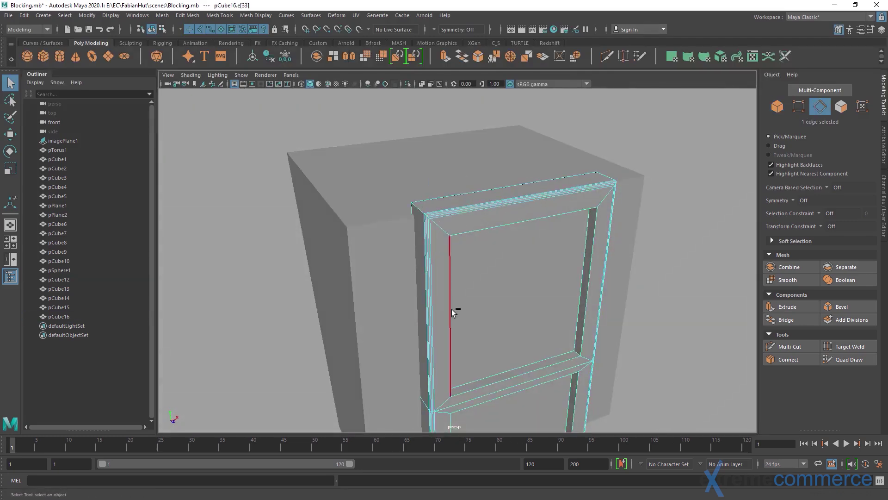
{"action": "left_click_drag", "start_coordinate": [451, 309], "coordinate": [459, 248]}
{"action": "left_click_drag", "start_coordinate": [460, 248], "coordinate": [451, 227]}
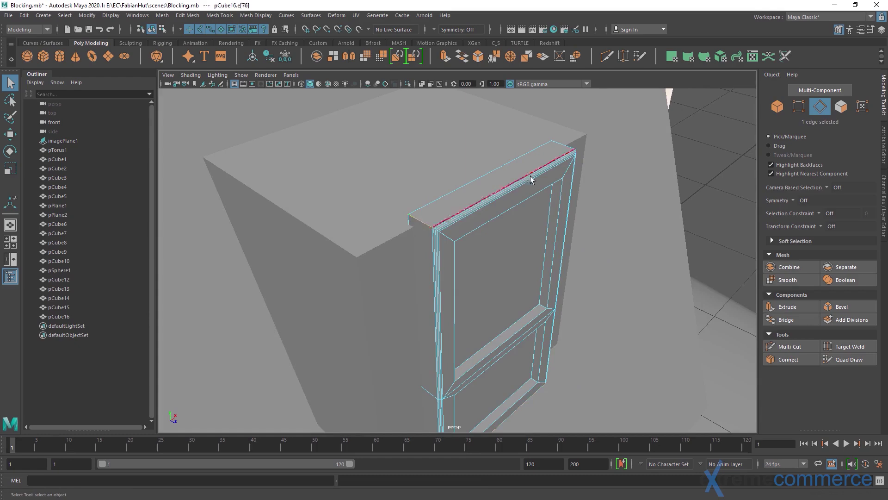
{"action": "left_click_drag", "start_coordinate": [538, 243], "coordinate": [459, 215]}
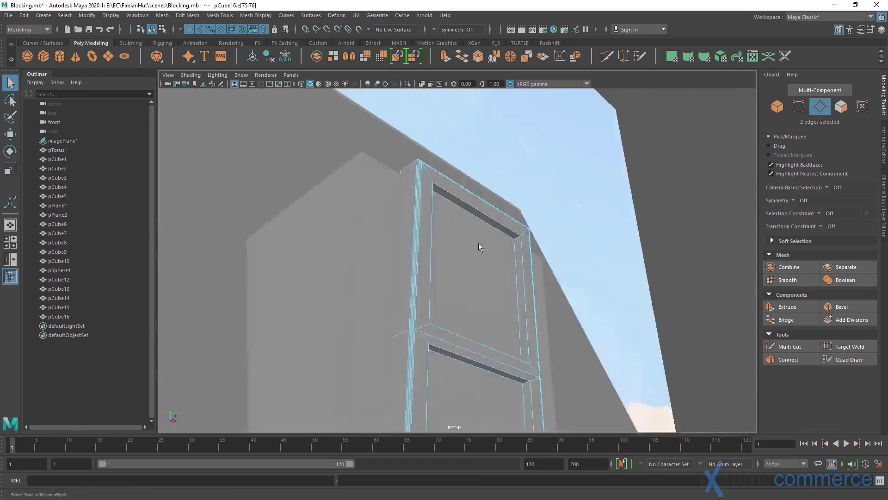
{"action": "left_click_drag", "start_coordinate": [460, 254], "coordinate": [432, 252]}
{"action": "left_click", "coordinate": [509, 191]}
{"action": "scroll", "scroll_direction": "up", "scroll_amount": 3}
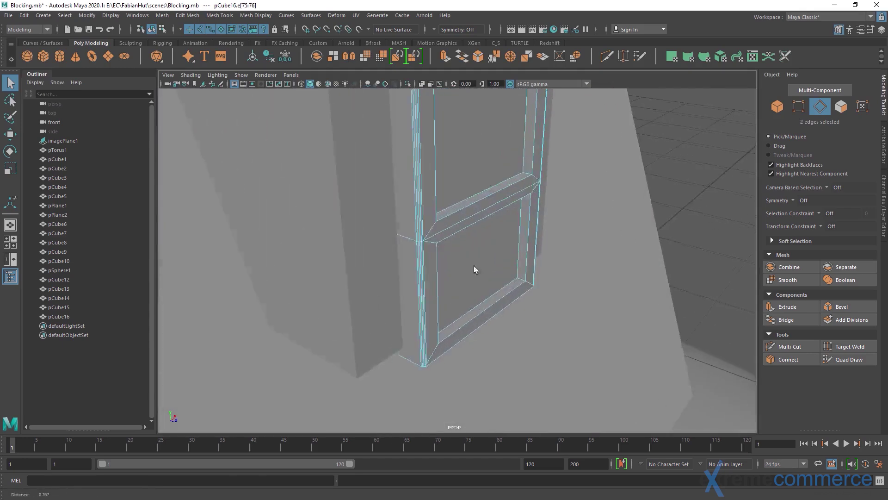
{"action": "left_click_drag", "start_coordinate": [476, 269], "coordinate": [429, 282]}
{"action": "left_click", "coordinate": [429, 282]}
{"action": "left_click", "coordinate": [391, 248]}
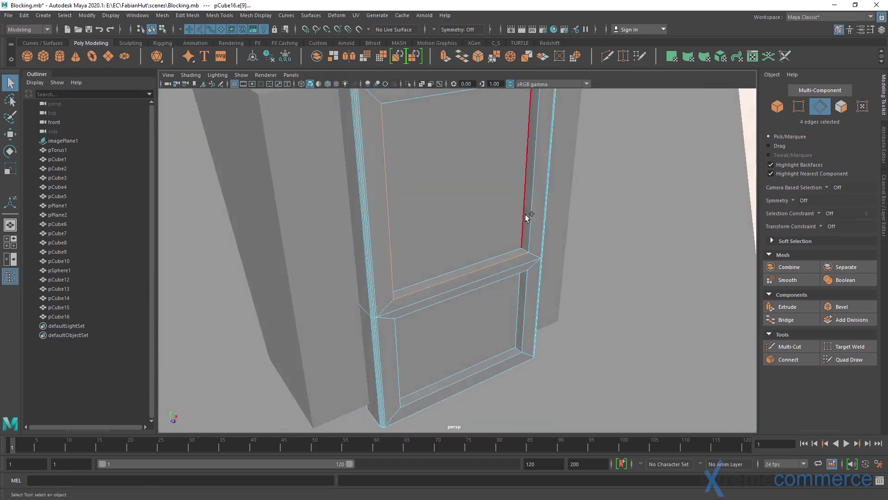
{"action": "left_click_drag", "start_coordinate": [478, 185], "coordinate": [450, 211]}
{"action": "left_click", "coordinate": [451, 211]}
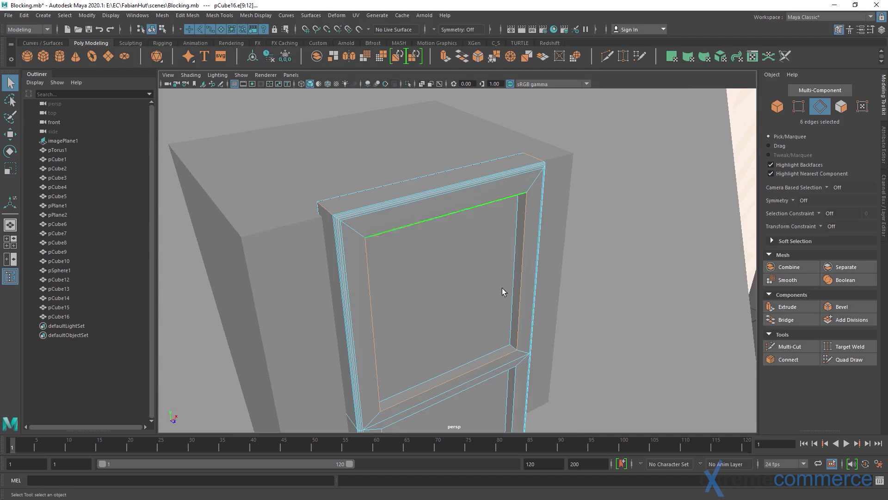
{"action": "left_click_drag", "start_coordinate": [501, 288], "coordinate": [449, 231]}
{"action": "key", "text": "F8"}
{"action": "left_click_drag", "start_coordinate": [551, 236], "coordinate": [549, 215]}
{"action": "left_click_drag", "start_coordinate": [492, 221], "coordinate": [450, 224]}
{"action": "scroll", "scroll_direction": "down", "scroll_amount": 3}
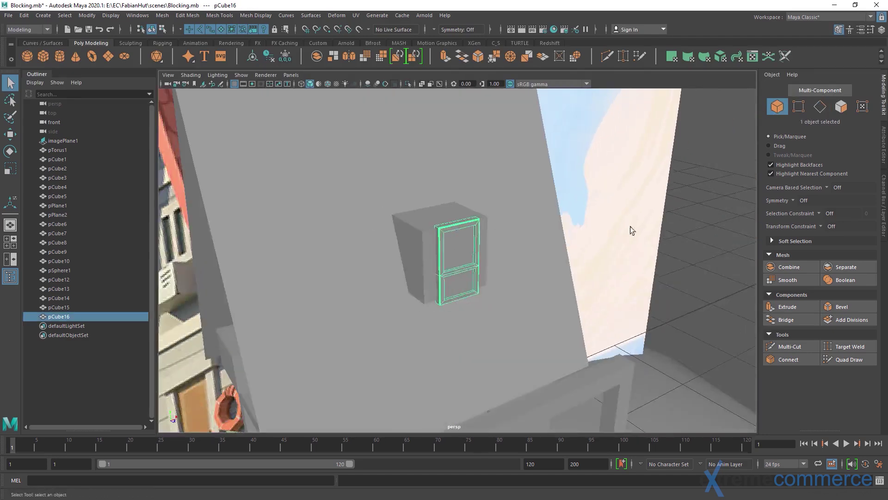
{"action": "left_click", "coordinate": [629, 239]}
{"action": "scroll", "scroll_direction": "up", "scroll_amount": 3}
{"action": "left_click_drag", "start_coordinate": [629, 244], "coordinate": [501, 182]}
{"action": "left_click_drag", "start_coordinate": [501, 182], "coordinate": [425, 262]}
- Select the pCube10 shutter block and split it down the middle with a vertical Quad Draw edge loop
{"action": "left_click", "coordinate": [437, 264]}
{"action": "key", "text": "f"}
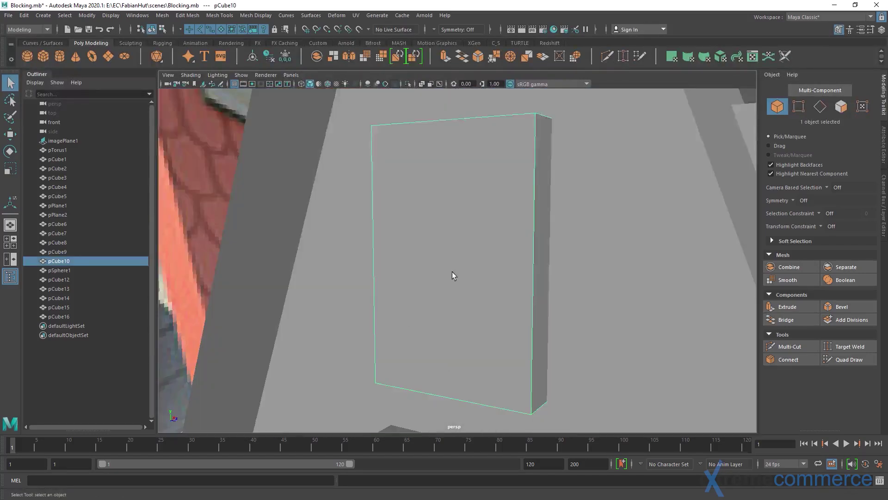
{"action": "left_click_drag", "start_coordinate": [451, 271], "coordinate": [350, 266]}
{"action": "left_click_drag", "start_coordinate": [350, 266], "coordinate": [506, 290]}
{"action": "left_click", "coordinate": [848, 361]}
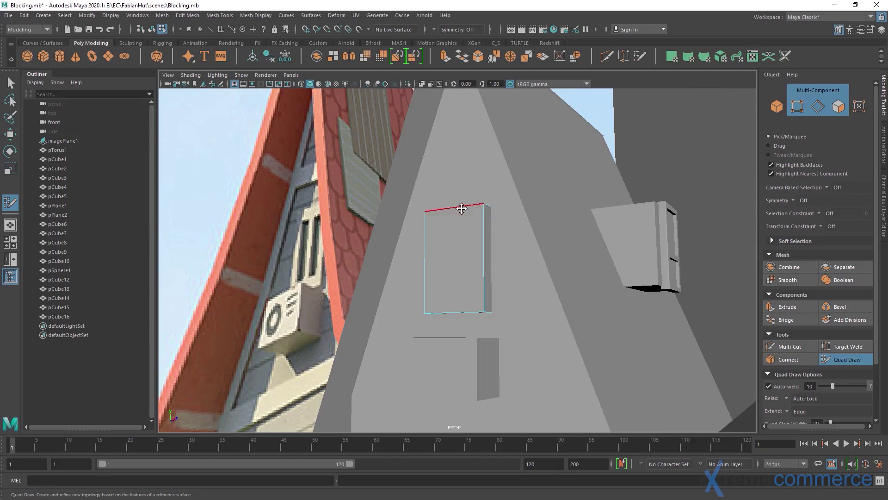
{"action": "left_click_drag", "start_coordinate": [474, 227], "coordinate": [484, 277]}
{"action": "left_click_drag", "start_coordinate": [484, 278], "coordinate": [462, 212]}
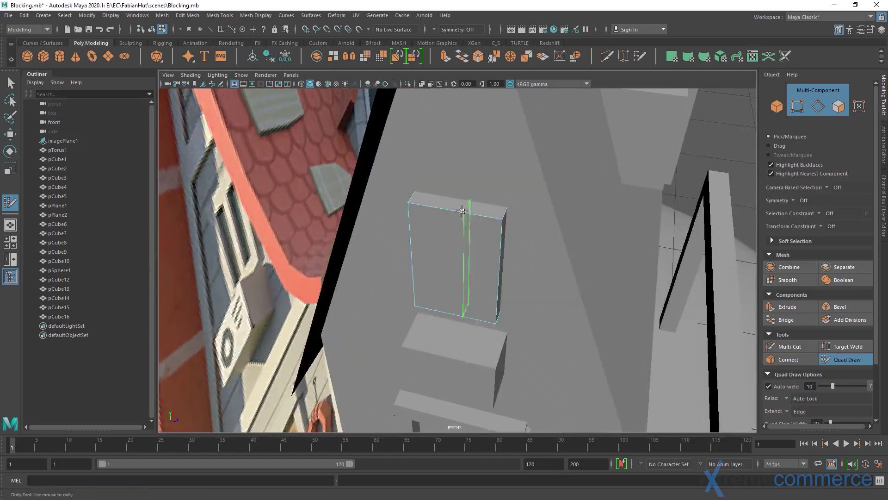
- Extrude both front halves of pCube10 separately, with Keep Faces Together off
{"action": "left_click_drag", "start_coordinate": [459, 265], "coordinate": [478, 241]}
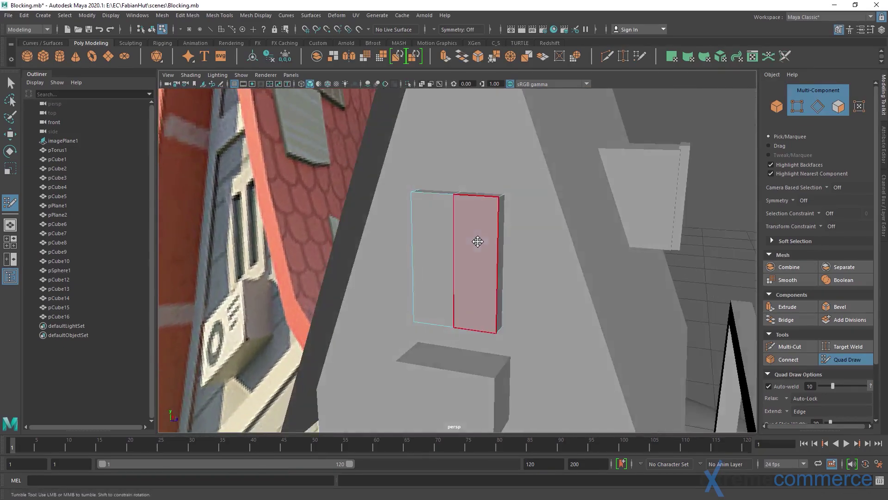
{"action": "key", "text": "w"}
{"action": "left_click", "coordinate": [433, 238]}
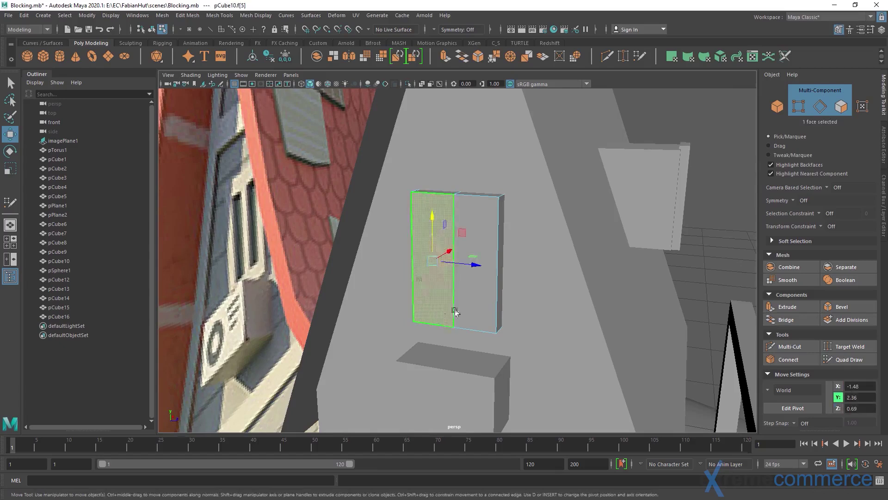
{"action": "left_click", "coordinate": [482, 237]}
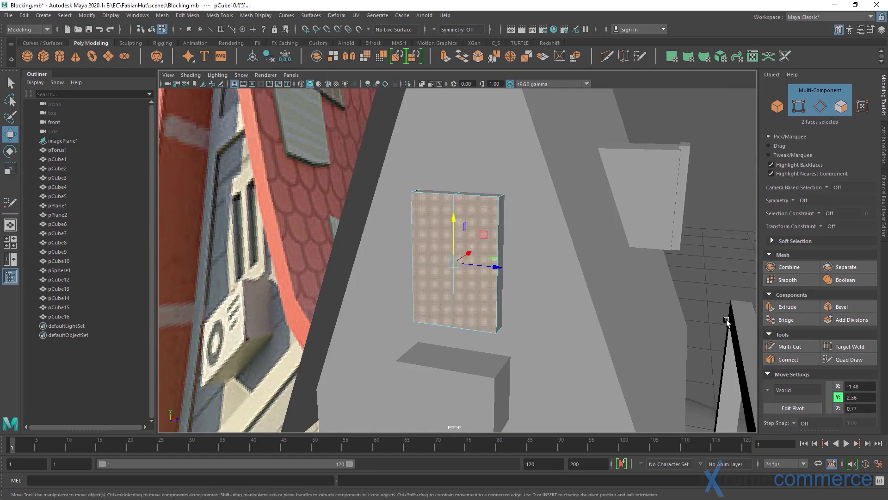
{"action": "left_click", "coordinate": [795, 307]}
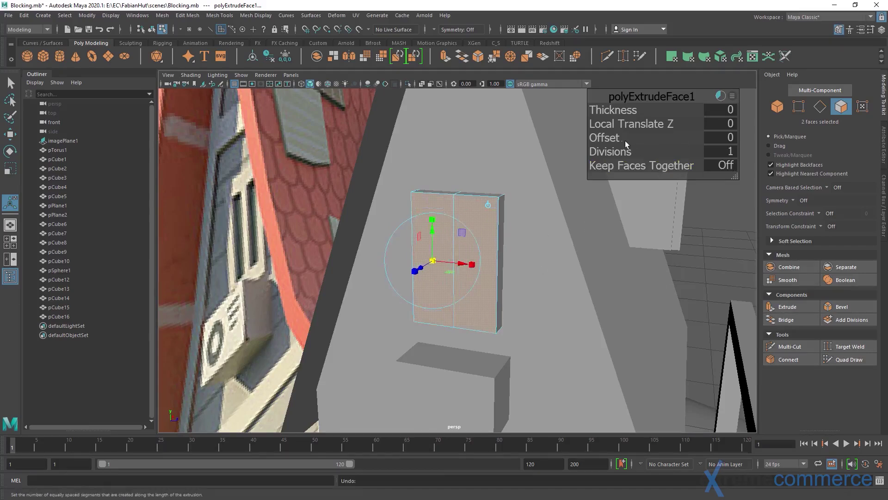
- Inset both shutter faces by offset 0.032 and recess them to Local Translate Z -0.033
{"action": "left_click_drag", "start_coordinate": [610, 137], "coordinate": [610, 137]}
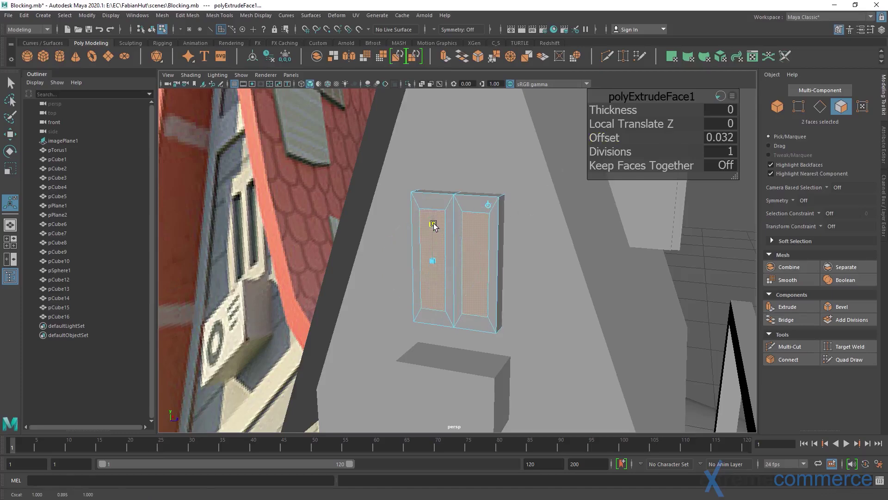
{"action": "left_click_drag", "start_coordinate": [471, 235], "coordinate": [463, 235]}
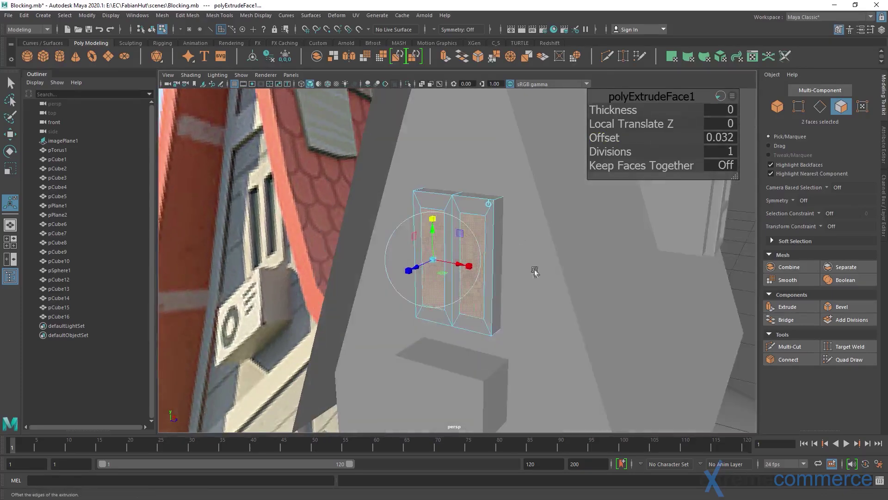
{"action": "left_click_drag", "start_coordinate": [474, 291], "coordinate": [293, 192]}
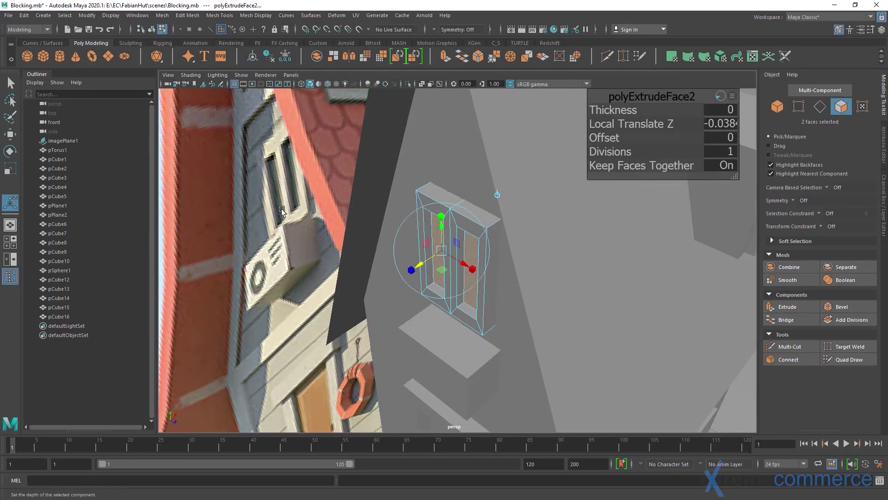
{"action": "left_click_drag", "start_coordinate": [435, 243], "coordinate": [444, 216]}
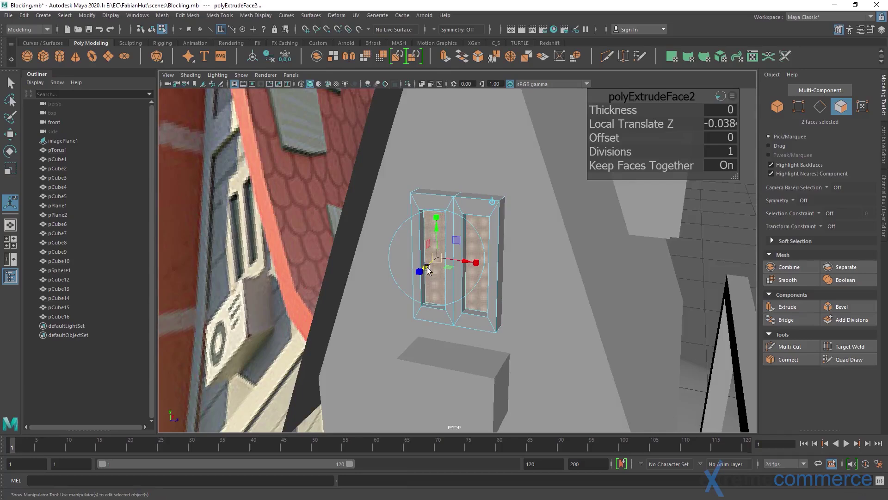
{"action": "left_click_drag", "start_coordinate": [426, 270], "coordinate": [420, 266]}
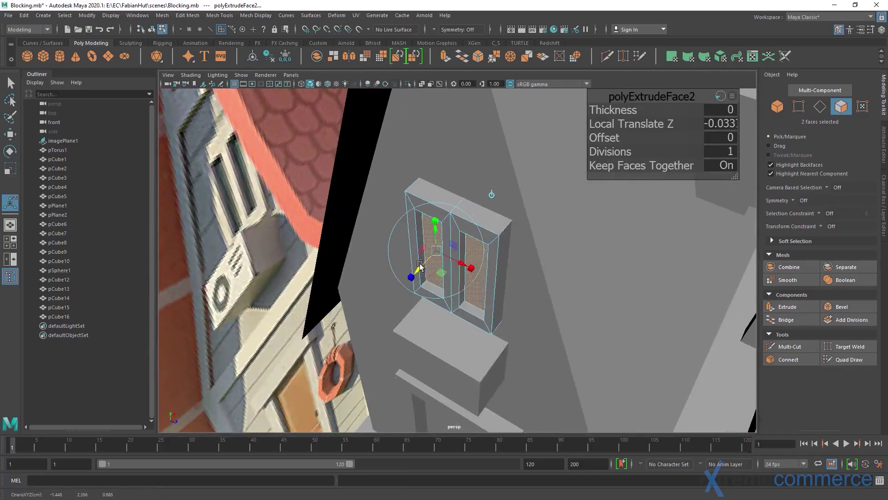
{"action": "key", "text": "q"}
{"action": "left_click_drag", "start_coordinate": [516, 185], "coordinate": [515, 174]}
{"action": "left_click_drag", "start_coordinate": [516, 174], "coordinate": [417, 185]}
{"action": "left_click", "coordinate": [257, 165]}
{"action": "left_click_drag", "start_coordinate": [257, 165], "coordinate": [432, 240]}
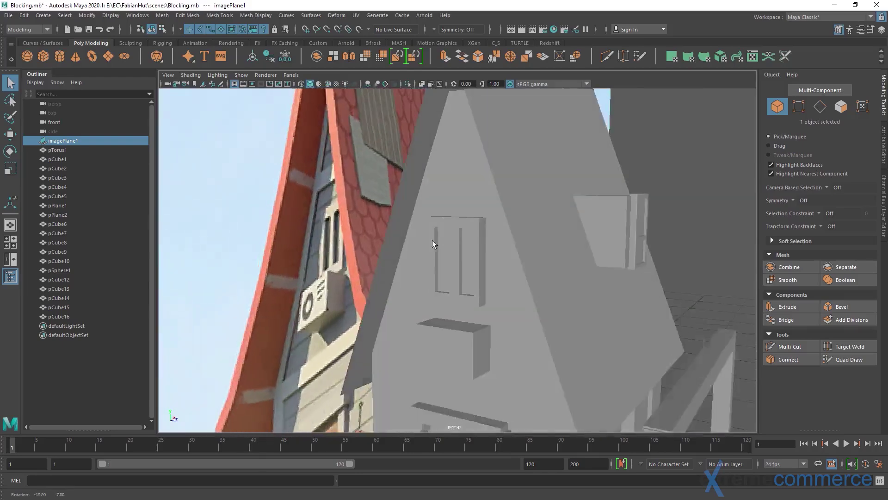
{"action": "left_click_drag", "start_coordinate": [432, 240], "coordinate": [485, 274]}
{"action": "left_click_drag", "start_coordinate": [479, 264], "coordinate": [452, 224]}
{"action": "left_click", "coordinate": [461, 217]}
{"action": "left_click_drag", "start_coordinate": [452, 225], "coordinate": [442, 288]}
{"action": "scroll", "scroll_direction": "down", "scroll_amount": 3}
{"action": "left_click_drag", "start_coordinate": [523, 296], "coordinate": [470, 290]}
{"action": "scroll", "scroll_direction": "down", "scroll_amount": 3}
{"action": "left_click", "coordinate": [692, 201]}
{"action": "scroll", "scroll_direction": "up", "scroll_amount": 3}
{"action": "scroll", "scroll_direction": "up", "scroll_amount": 3}
{"action": "scroll", "scroll_direction": "up", "scroll_amount": 3}
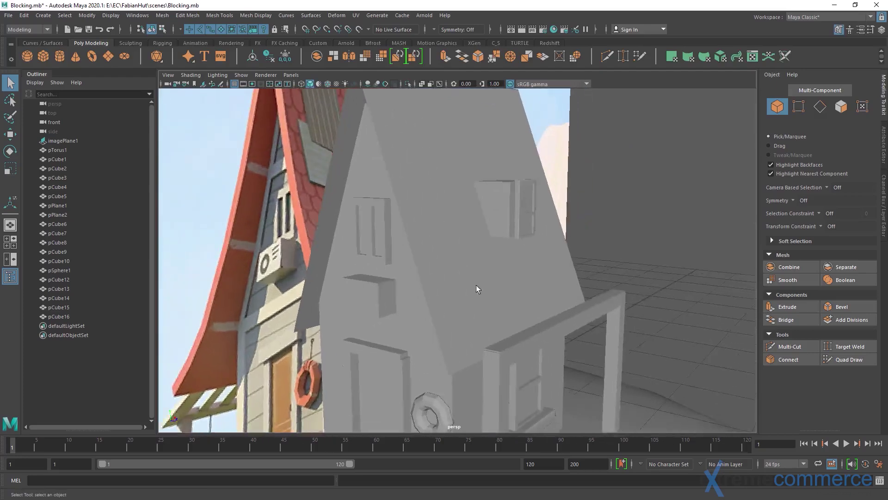
{"action": "scroll", "scroll_direction": "up", "scroll_amount": 3}
{"action": "scroll", "scroll_direction": "down", "scroll_amount": 3}
{"action": "left_click_drag", "start_coordinate": [414, 317], "coordinate": [428, 312]}
{"action": "left_click", "coordinate": [460, 273]}
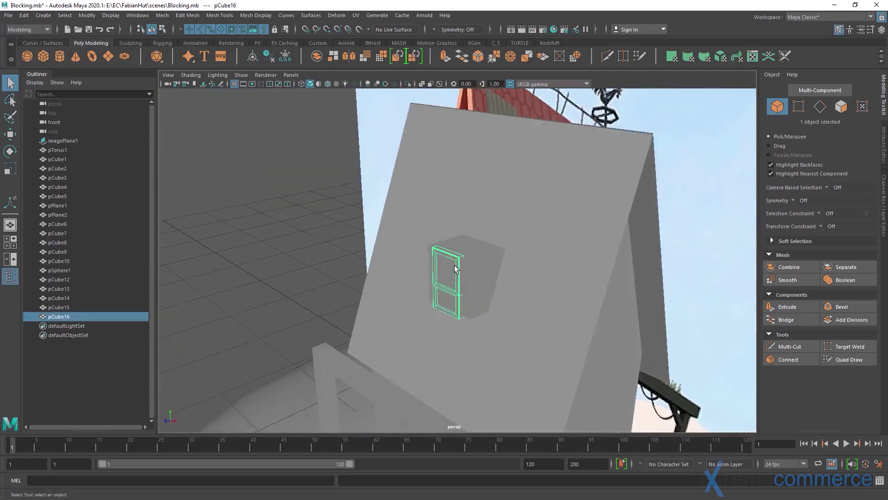
{"action": "scroll", "scroll_direction": "up", "scroll_amount": 3}
{"action": "left_click_drag", "start_coordinate": [481, 279], "coordinate": [481, 318]}
{"action": "scroll", "scroll_direction": "up", "scroll_amount": 3}
{"action": "scroll", "scroll_direction": "down", "scroll_amount": 3}
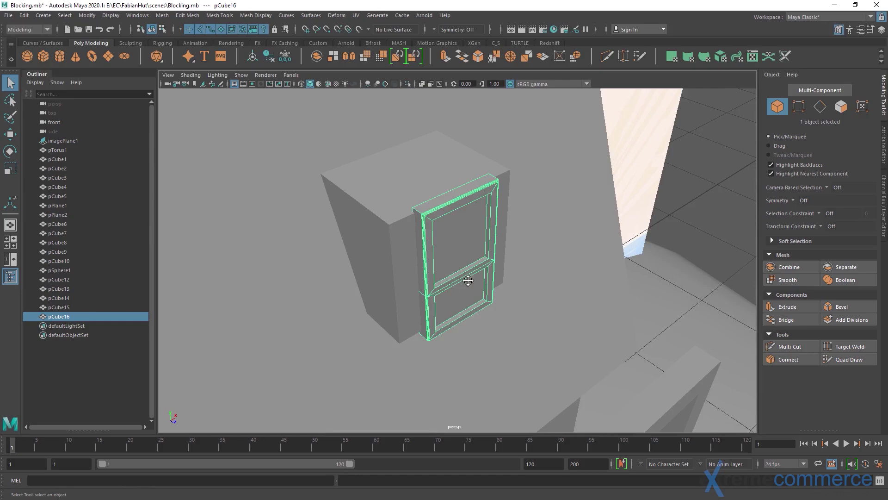
{"action": "left_click_drag", "start_coordinate": [469, 281], "coordinate": [637, 233]}
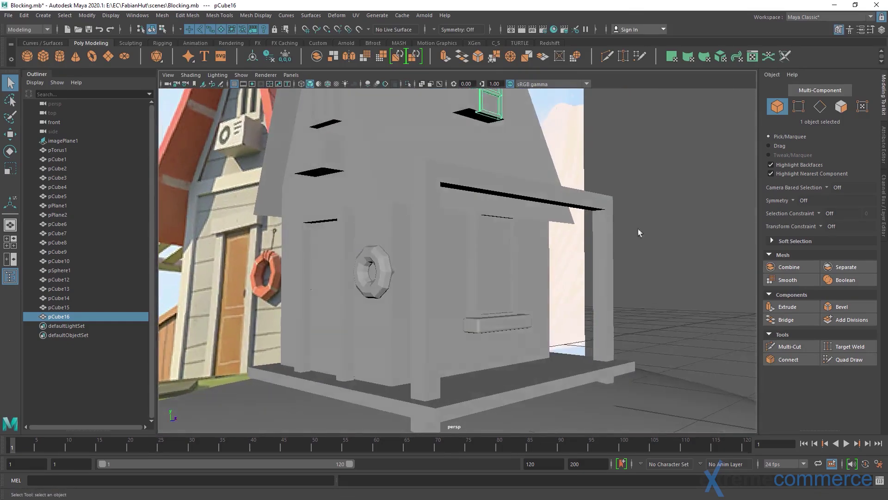
{"action": "left_click", "coordinate": [692, 212]}
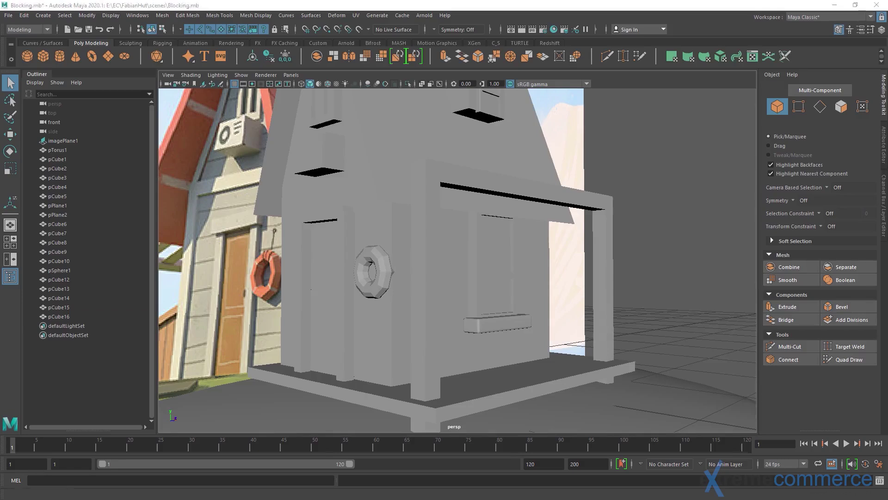